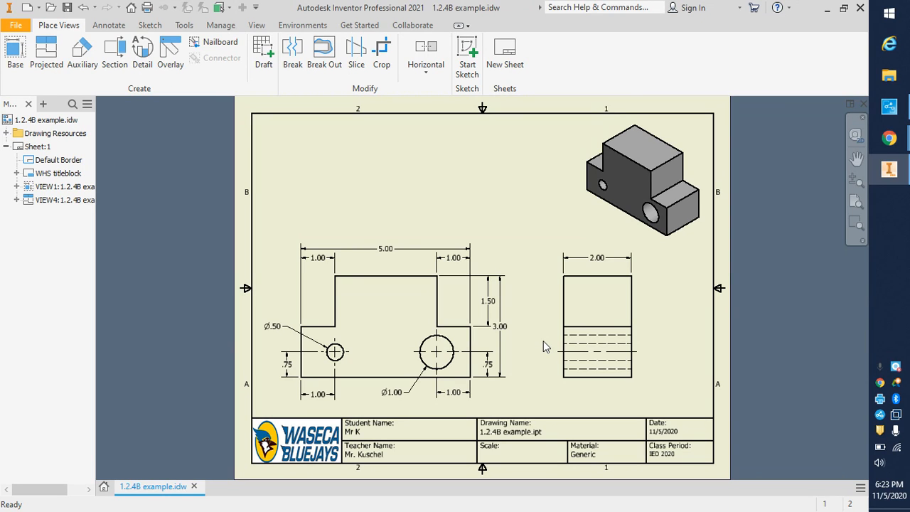
- Create a new part from the Standard.ipt template and start a 2D sketch on the front (XY) plane
{"action": "left_click", "coordinate": [644, 211]}
{"action": "key", "text": "ctrl+n"}
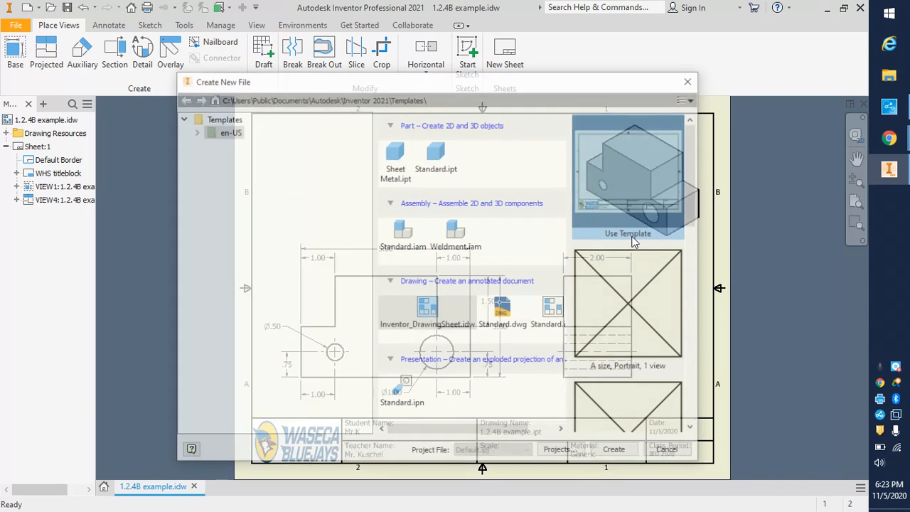
{"action": "double_click", "coordinate": [435, 150]}
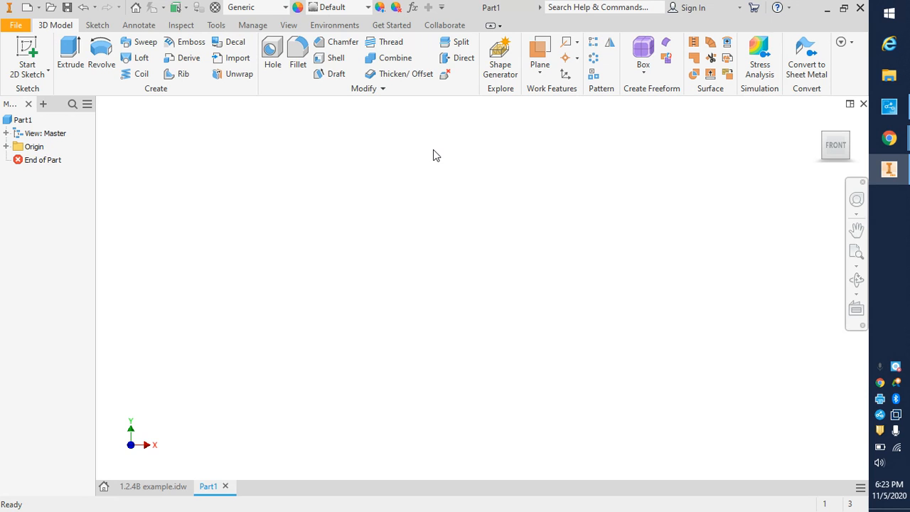
{"action": "left_click", "coordinate": [30, 57]}
{"action": "left_click", "coordinate": [512, 272]}
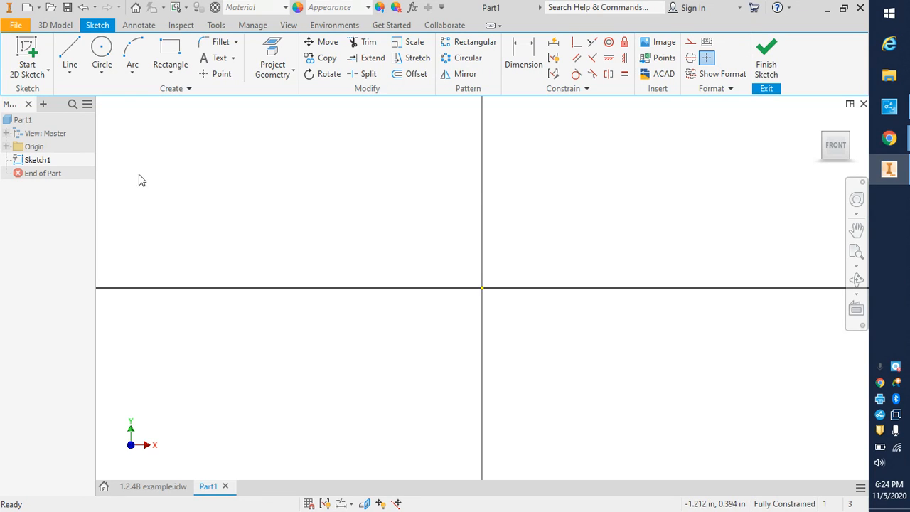
- Sketch a rectangle 5 in wide and 3 in high with its lower-left corner at the origin
{"action": "left_click", "coordinate": [181, 71]}
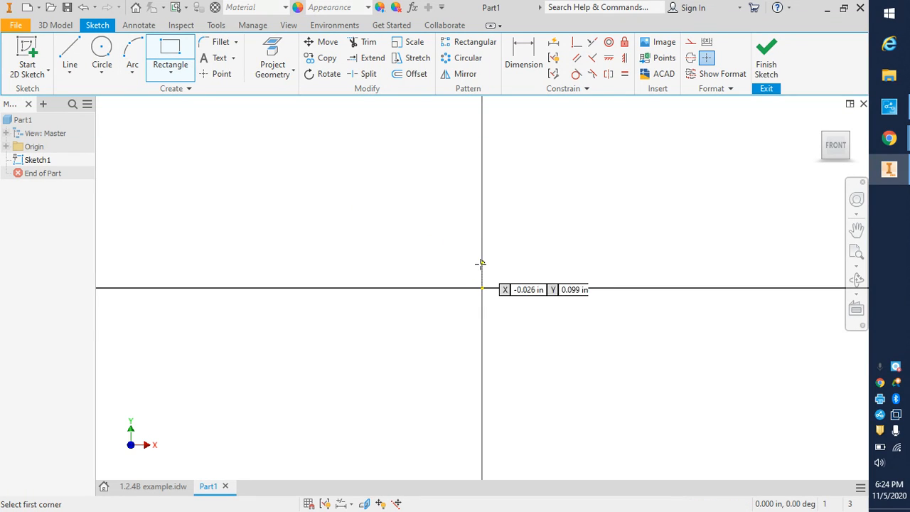
{"action": "left_click", "coordinate": [482, 288]}
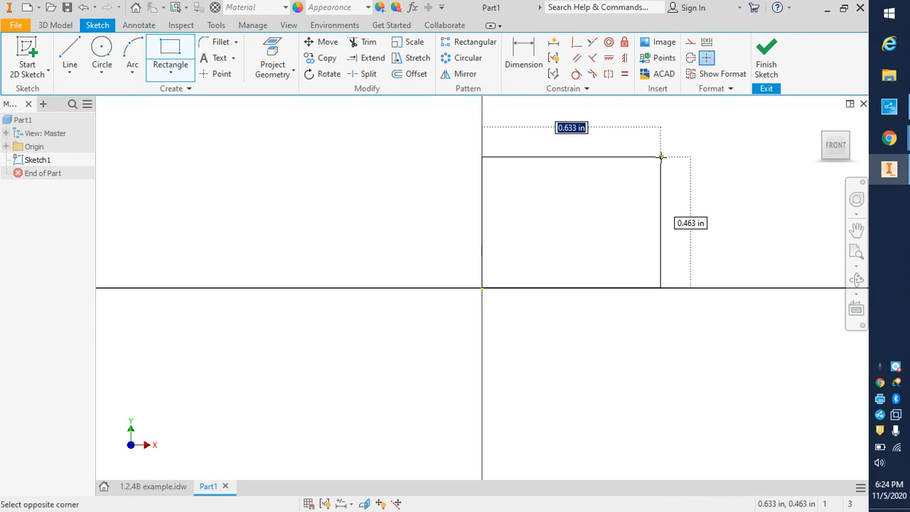
{"action": "type", "text": "5"}
{"action": "key", "text": "Tab"}
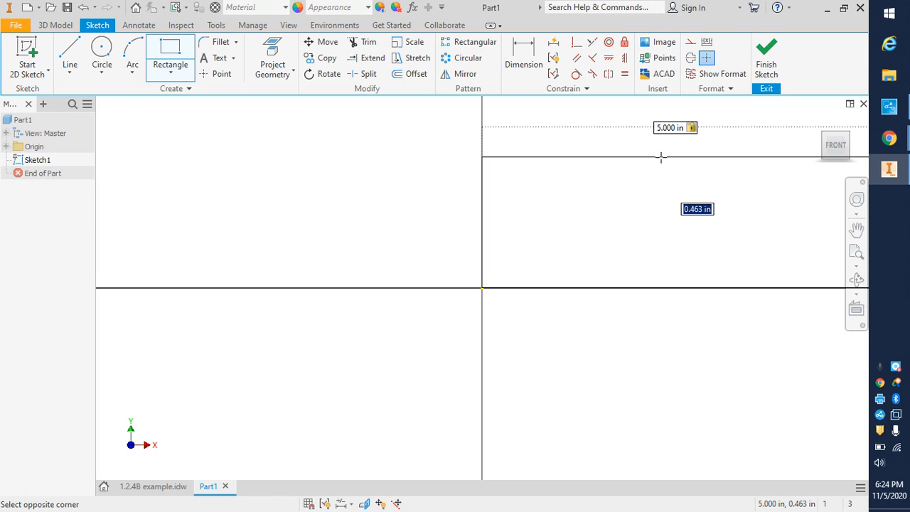
{"action": "type", "text": "3"}
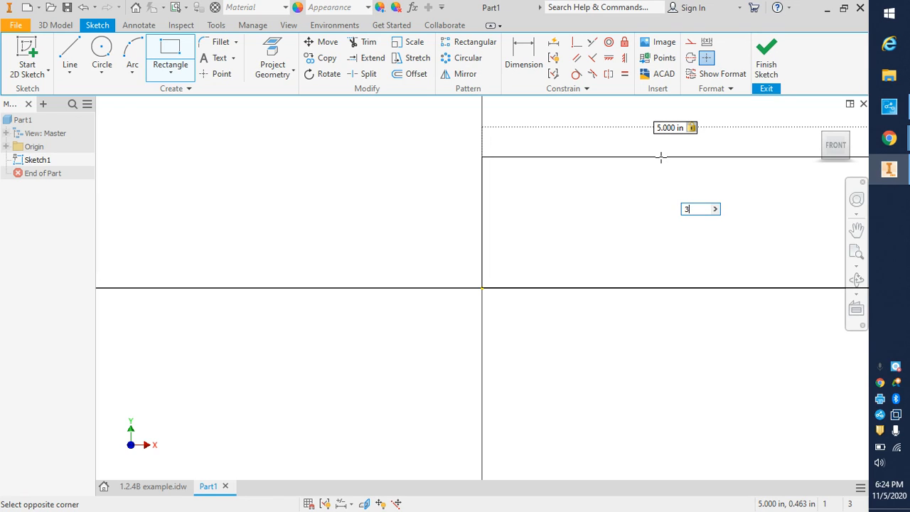
{"action": "key", "text": "Return"}
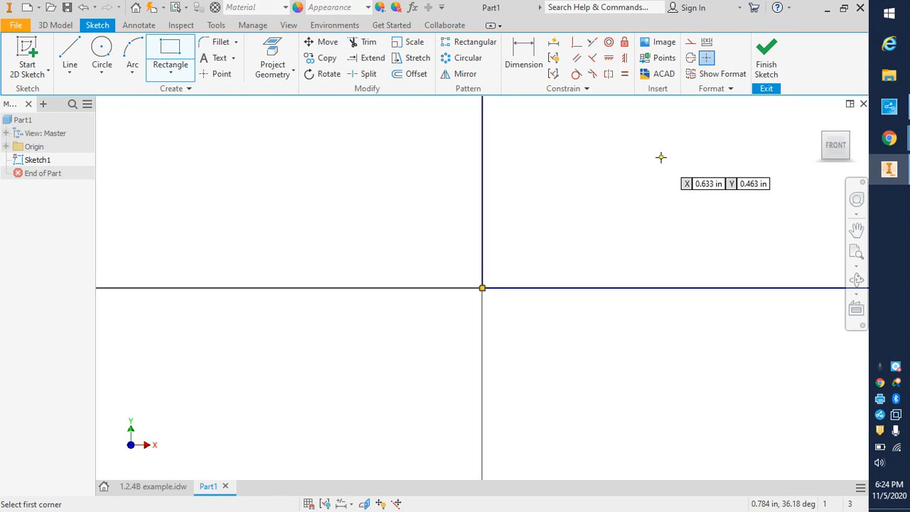
{"action": "key", "text": "Home"}
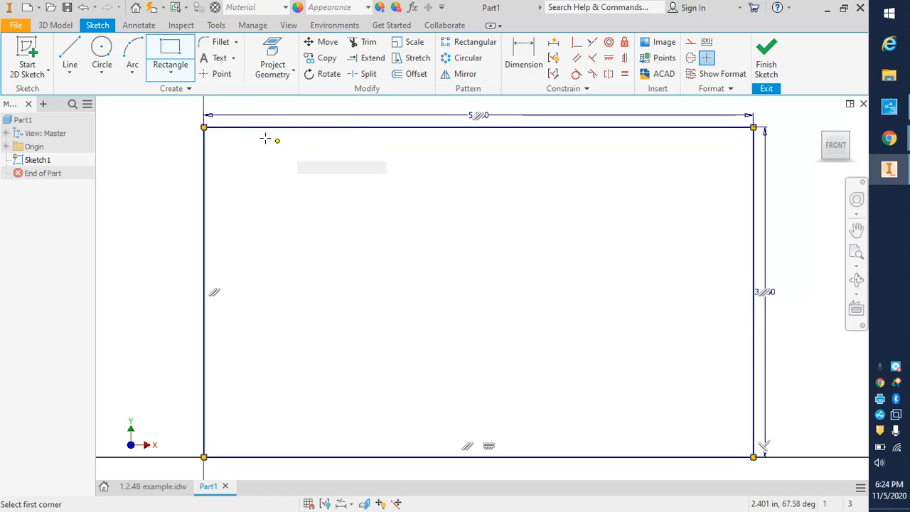
- Sketch a rectangle 1 in wide and 1.5 in high inside the large rectangle, starting at its upper-left corner
{"action": "left_click", "coordinate": [173, 55]}
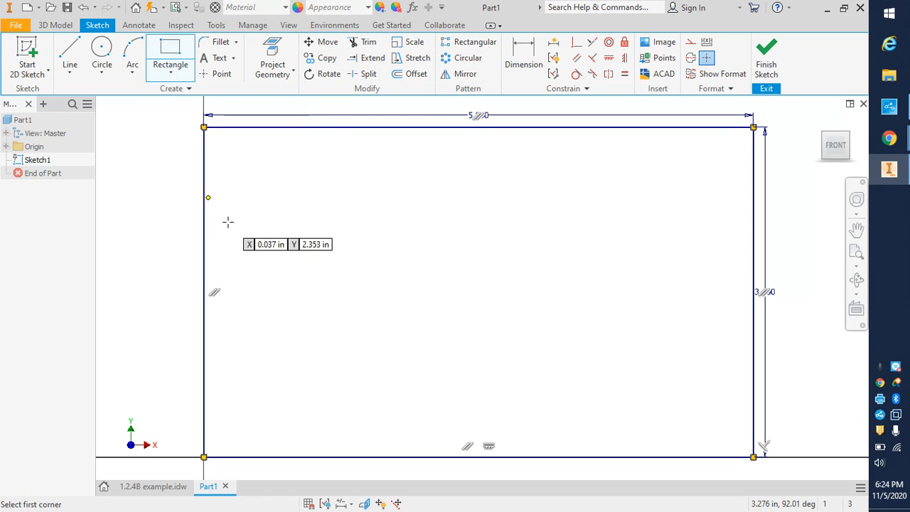
{"action": "left_click", "coordinate": [204, 126]}
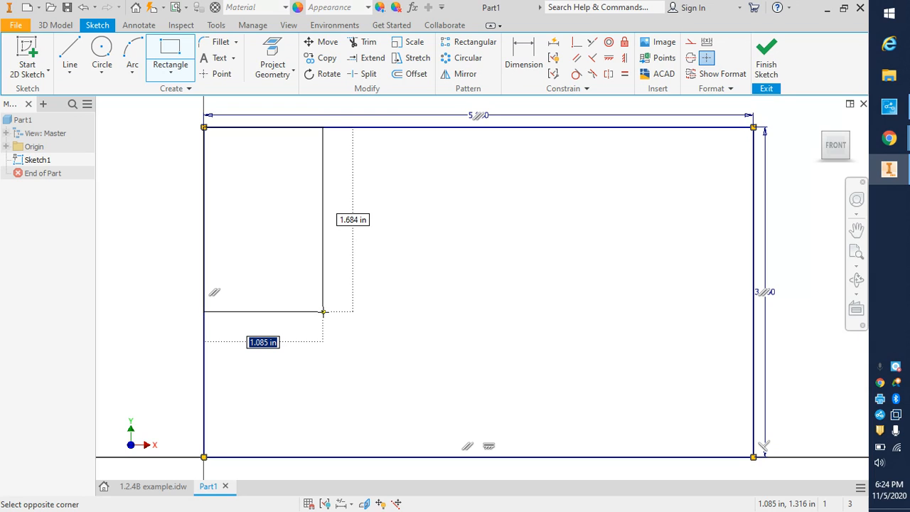
{"action": "type", "text": "1"}
{"action": "key", "text": "Tab"}
{"action": "type", "text": "1.5"}
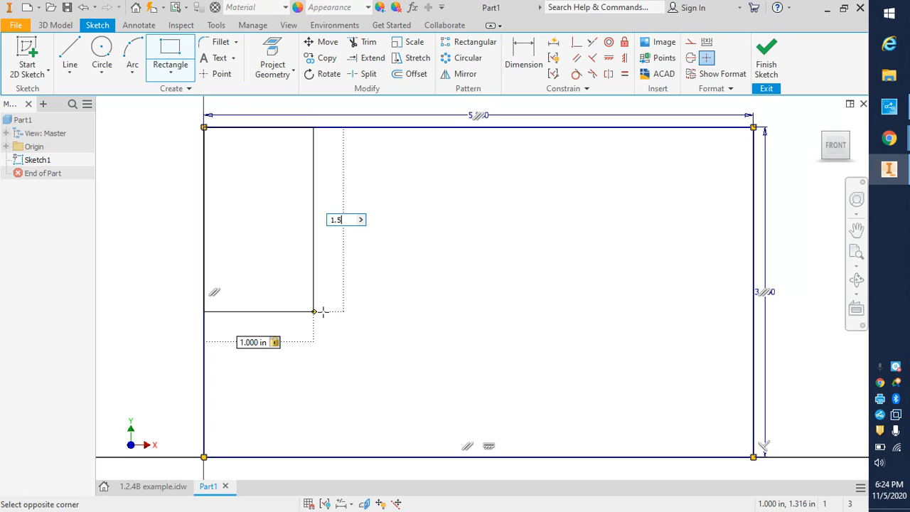
{"action": "key", "text": "Tab"}
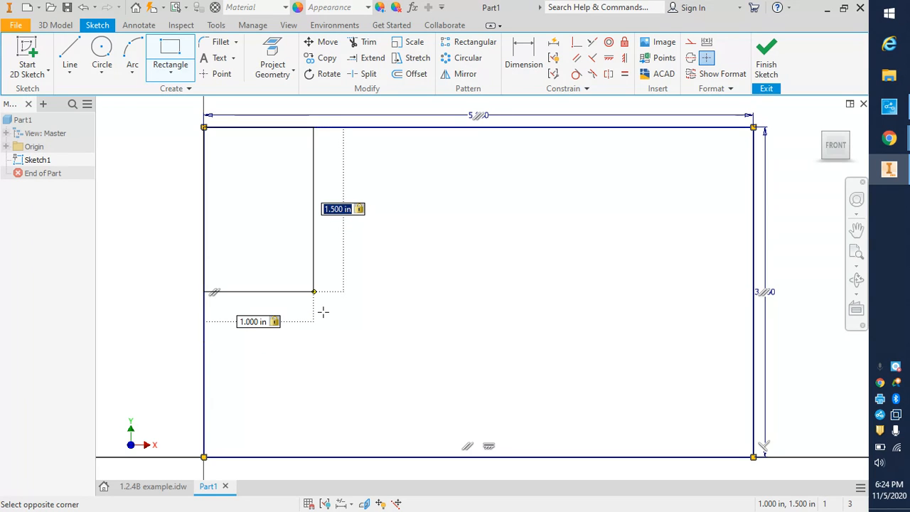
{"action": "key", "text": "Tab"}
{"action": "key", "text": "Tab"}
{"action": "key", "text": "Tab"}
{"action": "key", "text": "Tab"}
{"action": "key", "text": "Tab"}
{"action": "key", "text": "Return"}
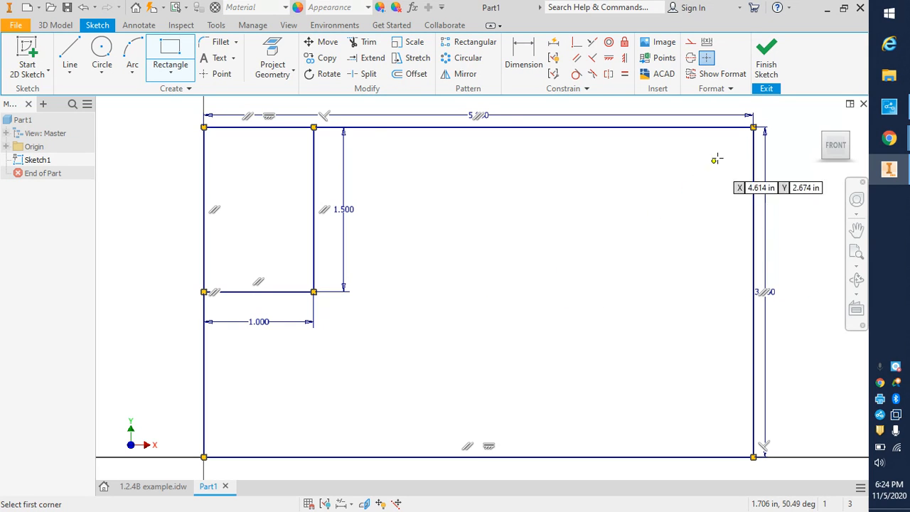
- Sketch a rectangle 1 in wide at the large rectangle's upper-right corner, as high as the upper-left one
{"action": "left_click", "coordinate": [752, 128]}
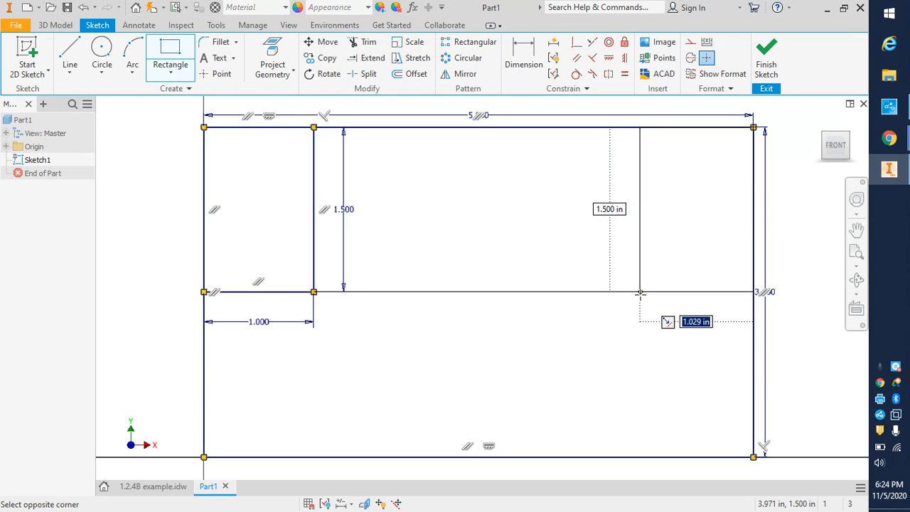
{"action": "key", "text": "Tab"}
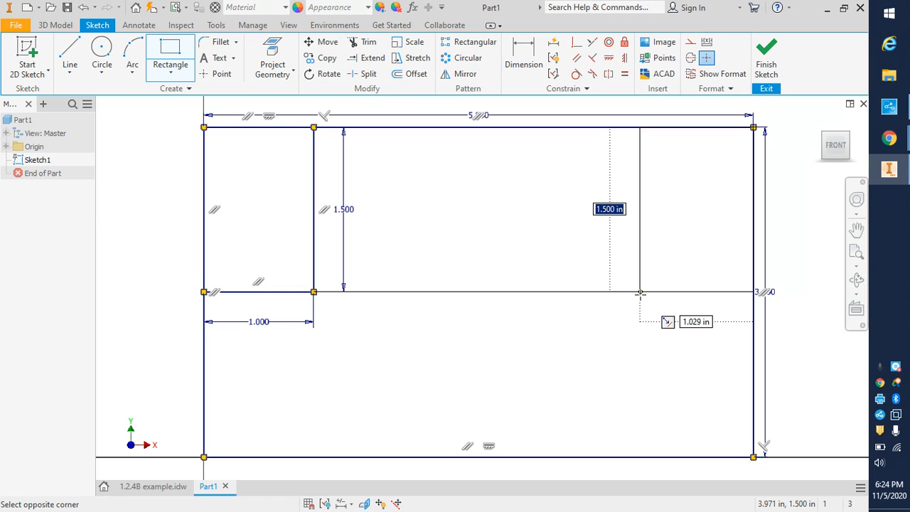
{"action": "key", "text": "Tab"}
{"action": "type", "text": "1"}
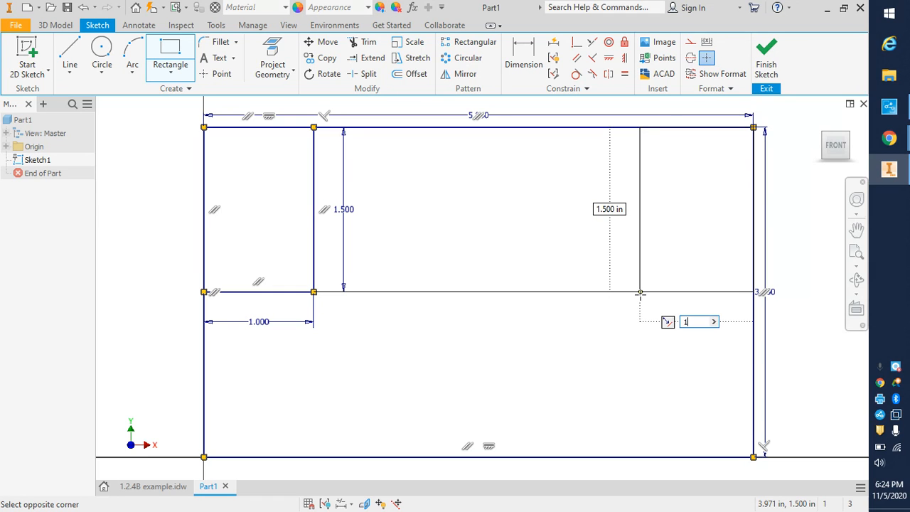
{"action": "key", "text": "Return"}
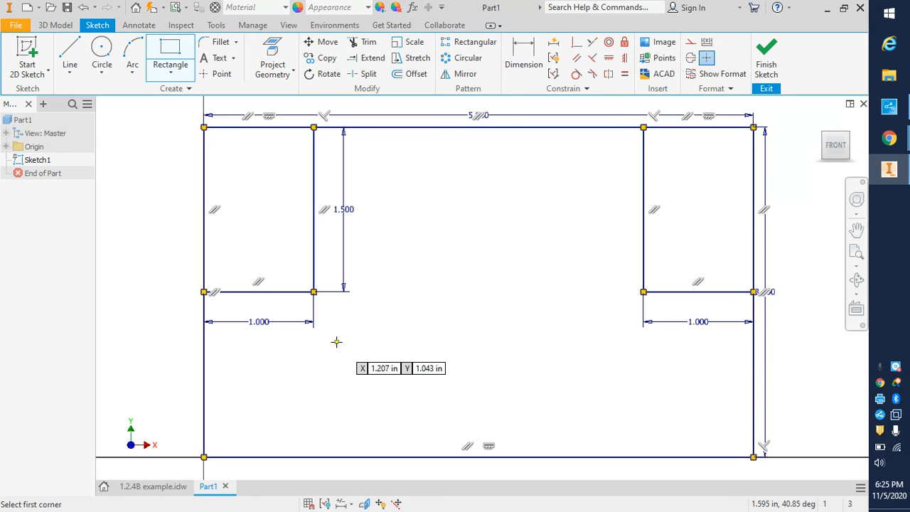
- Sketch a 1 in diameter circle centred at X 4 in, Y 0.75 in, below the right notch's inner corner
{"action": "left_click", "coordinate": [101, 49]}
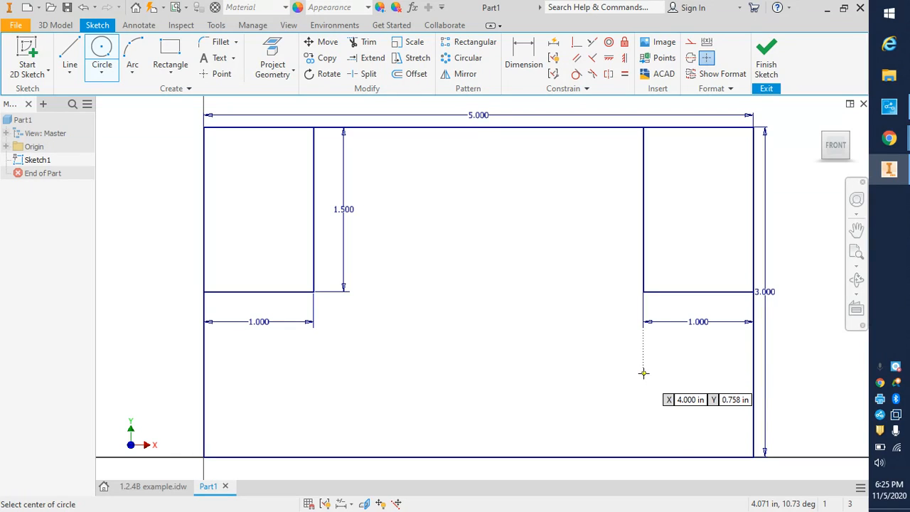
{"action": "key", "text": "Tab"}
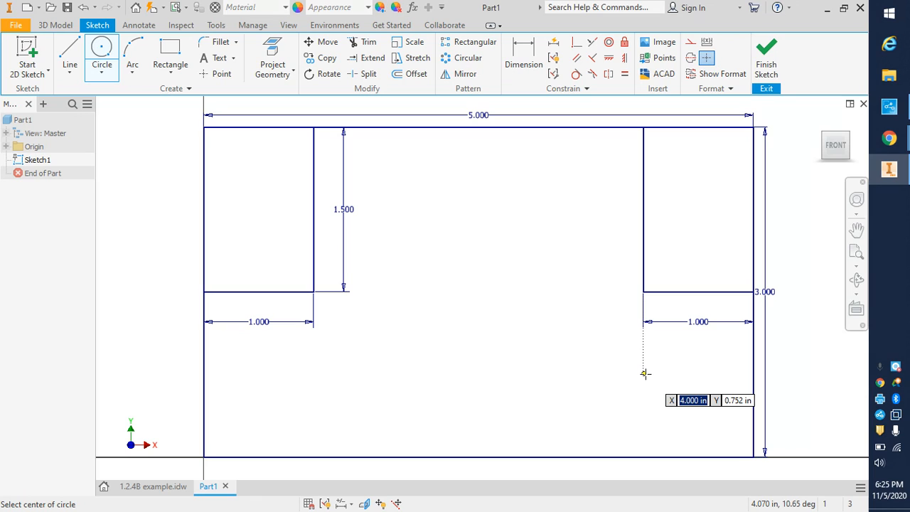
{"action": "key", "text": "Tab"}
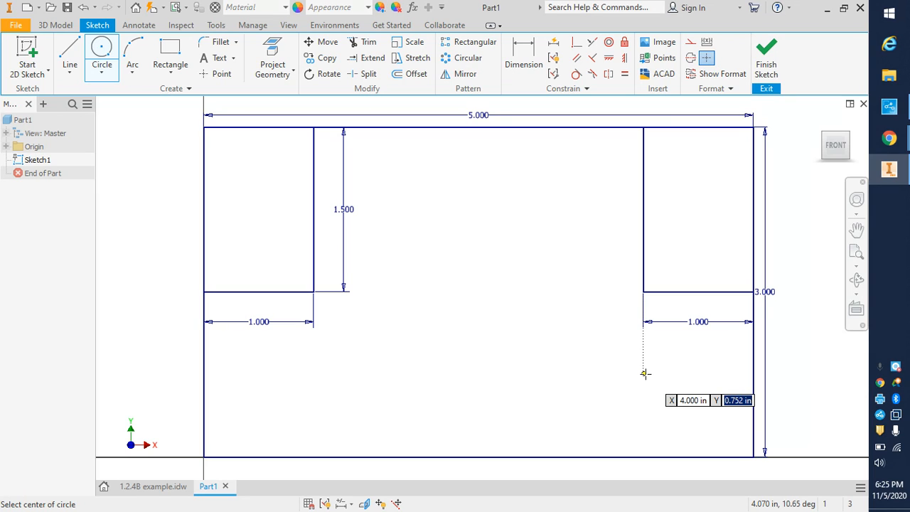
{"action": "type", "text": ".75"}
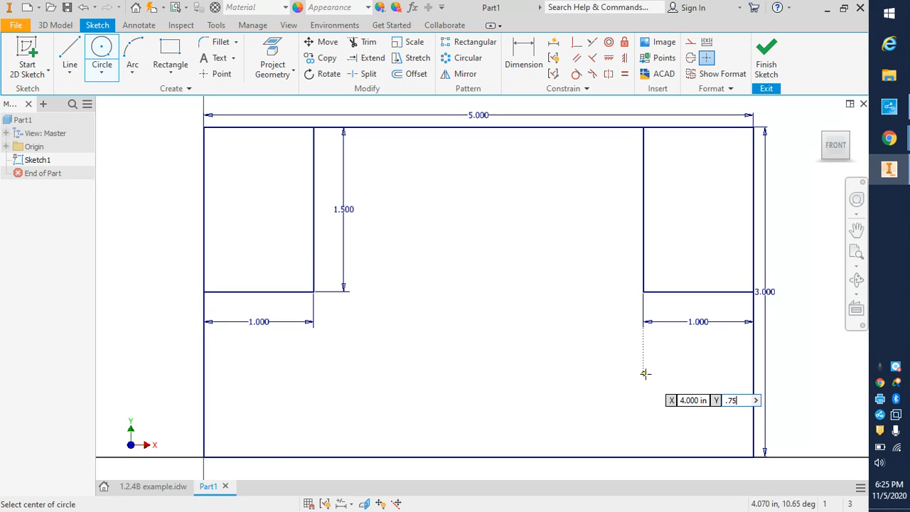
{"action": "key", "text": "Return"}
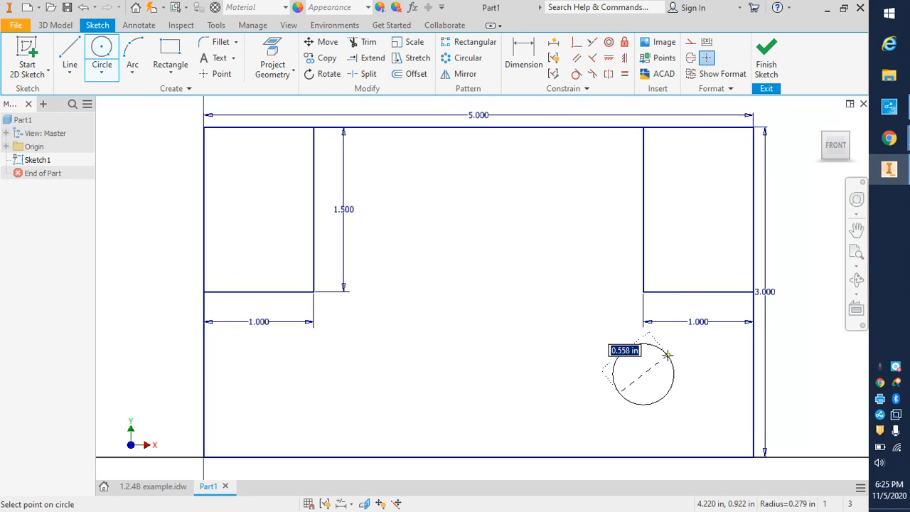
{"action": "type", "text": "1"}
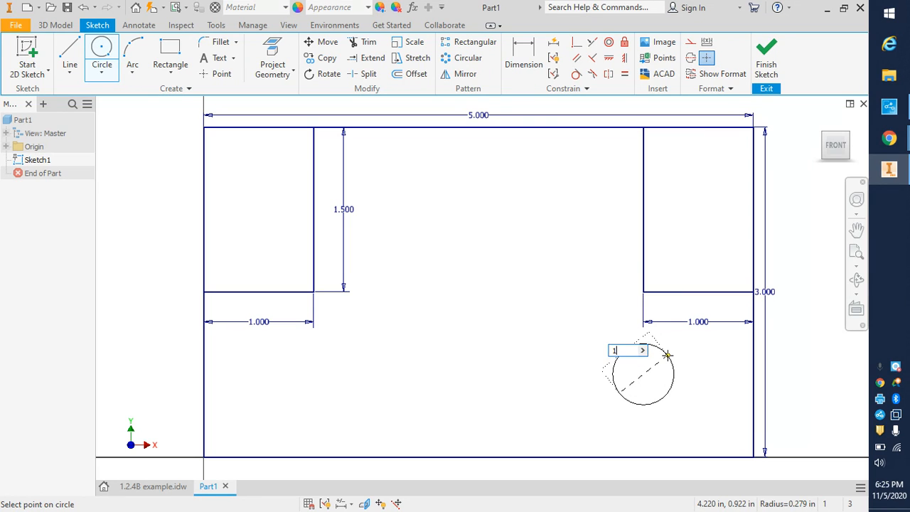
{"action": "key", "text": "Return"}
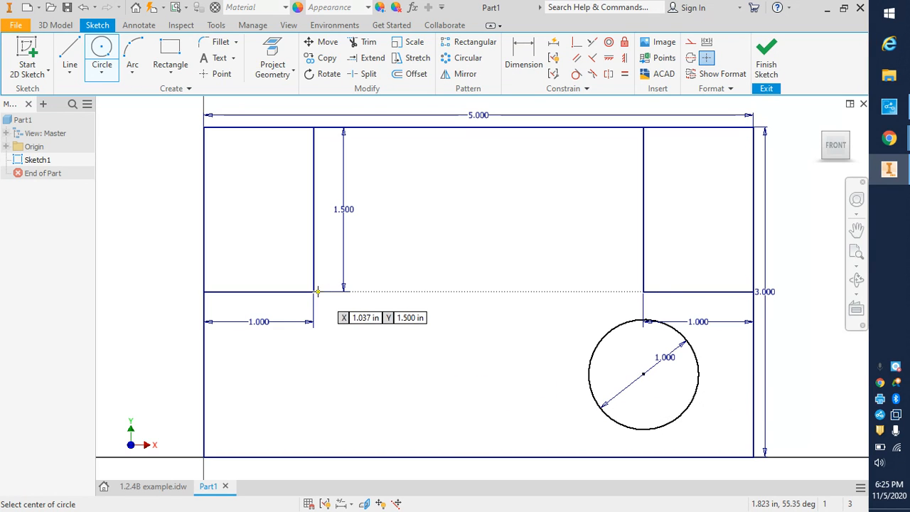
- Sketch a 0.5 in diameter circle below the left notch's inner corner, level with the large circle, and end the Circle command
{"action": "left_click", "coordinate": [312, 374]}
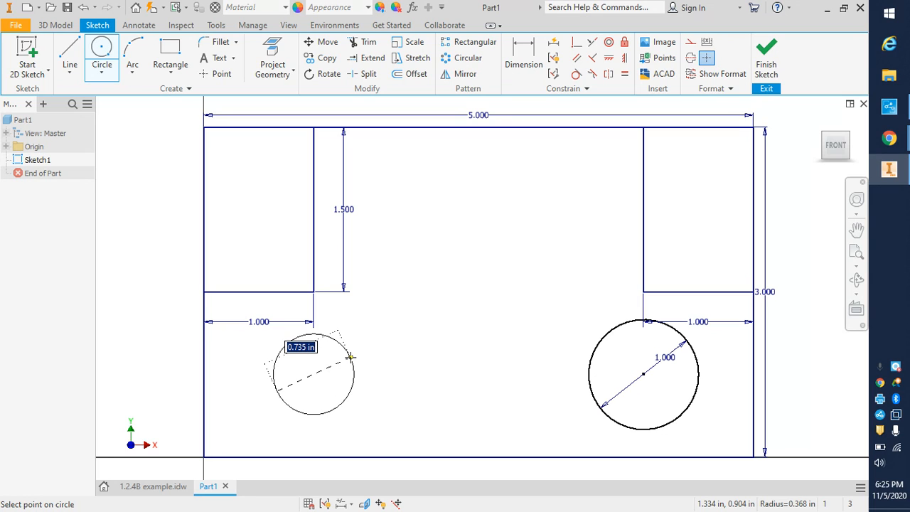
{"action": "type", "text": ".5"}
{"action": "key", "text": "Return"}
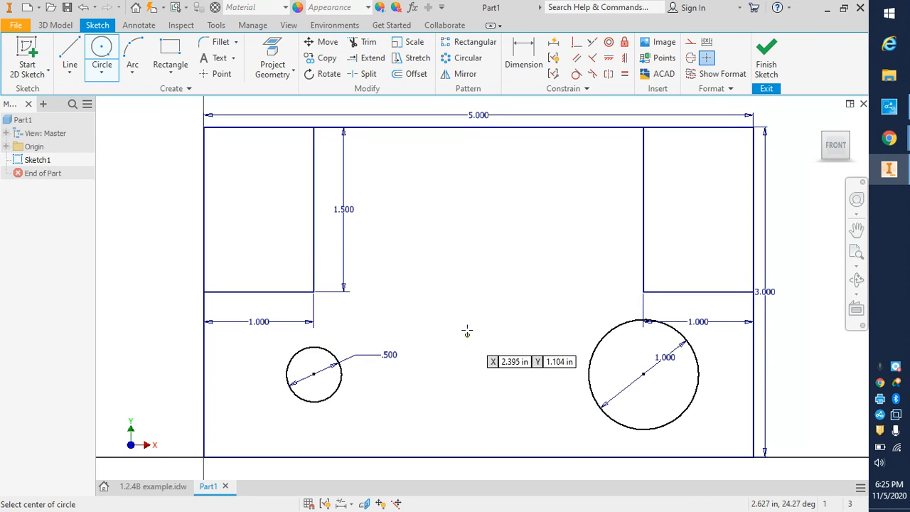
{"action": "right_click", "coordinate": [446, 234]}
{"action": "left_click", "coordinate": [502, 235]}
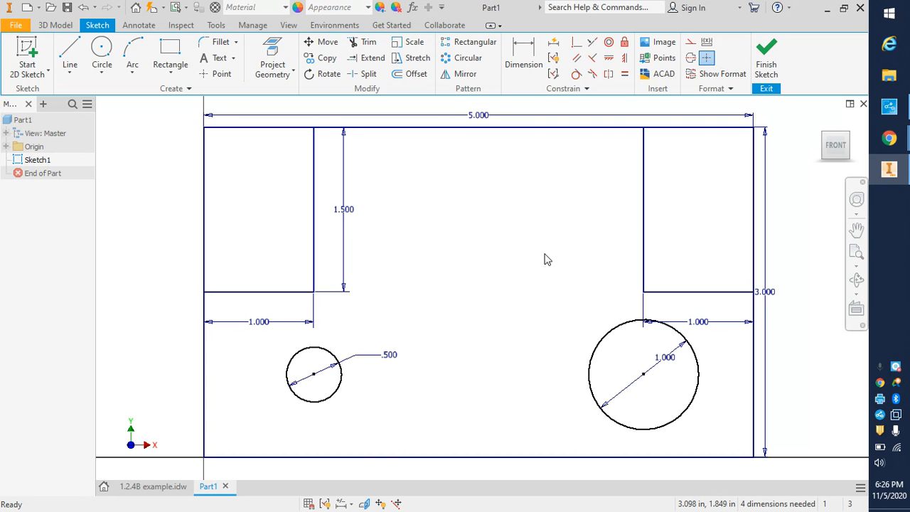
- Extrude the stepped profile 2 in, leaving out the two corner rectangles and both circles
{"action": "key", "text": "e"}
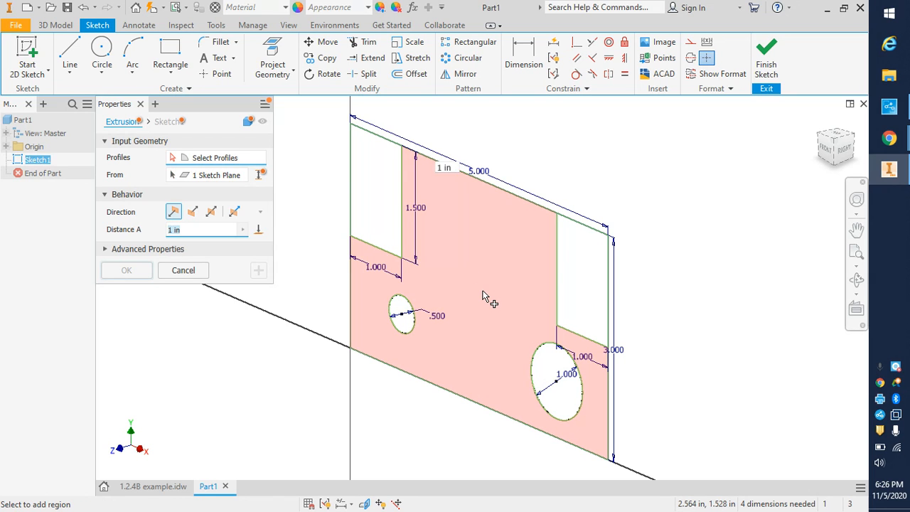
{"action": "left_click", "coordinate": [486, 299]}
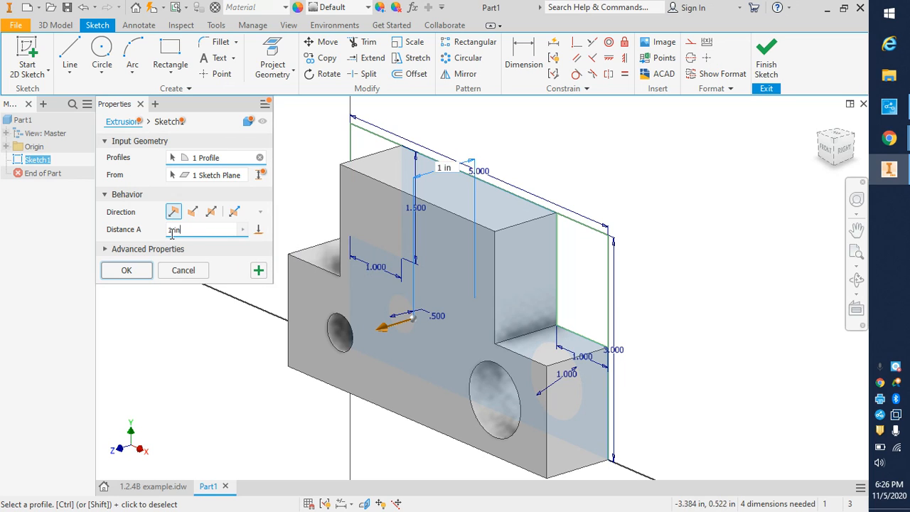
{"action": "type", "text": "2"}
{"action": "key", "text": "Return"}
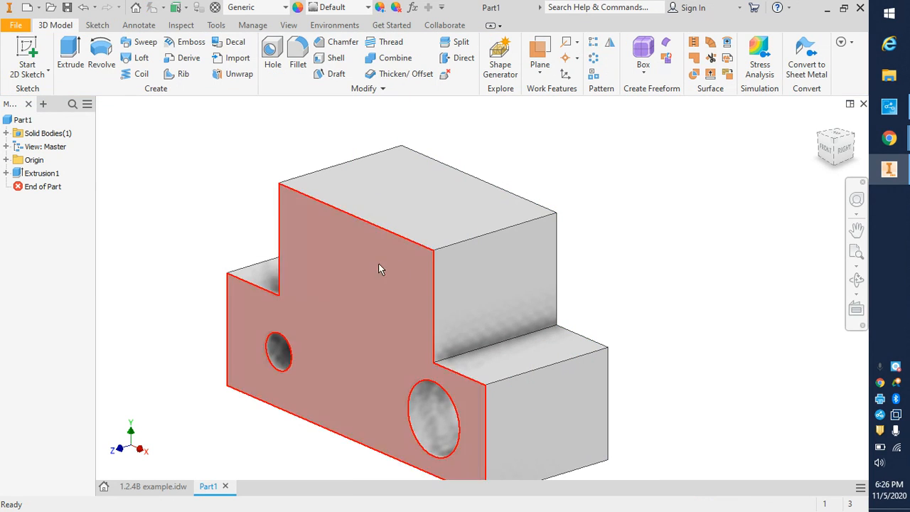
{"action": "middle_click", "coordinate": [582, 274]}
{"action": "middle_click", "coordinate": [581, 275]}
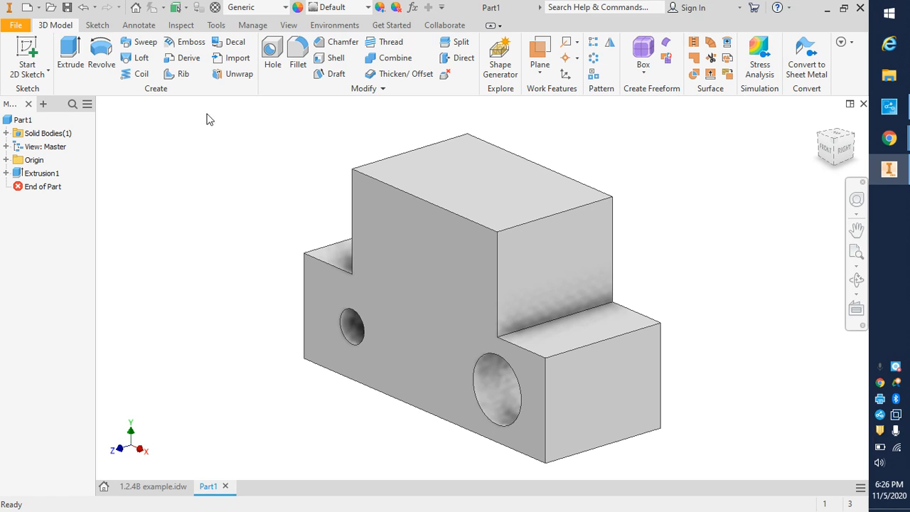
- Save the part in Downloads as 1.2.4EXAMPLE.ipt, replacing the existing file of that name
{"action": "left_click", "coordinate": [17, 31]}
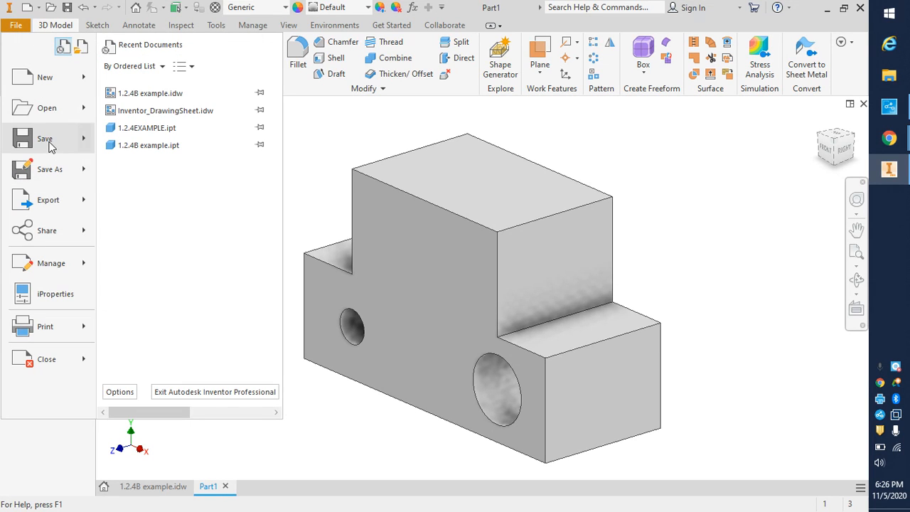
{"action": "left_click", "coordinate": [50, 145]}
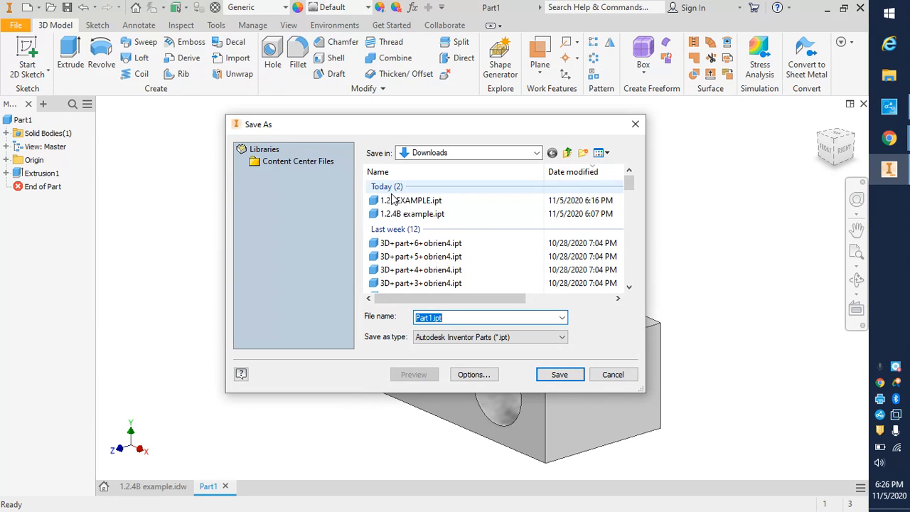
{"action": "left_click", "coordinate": [398, 200]}
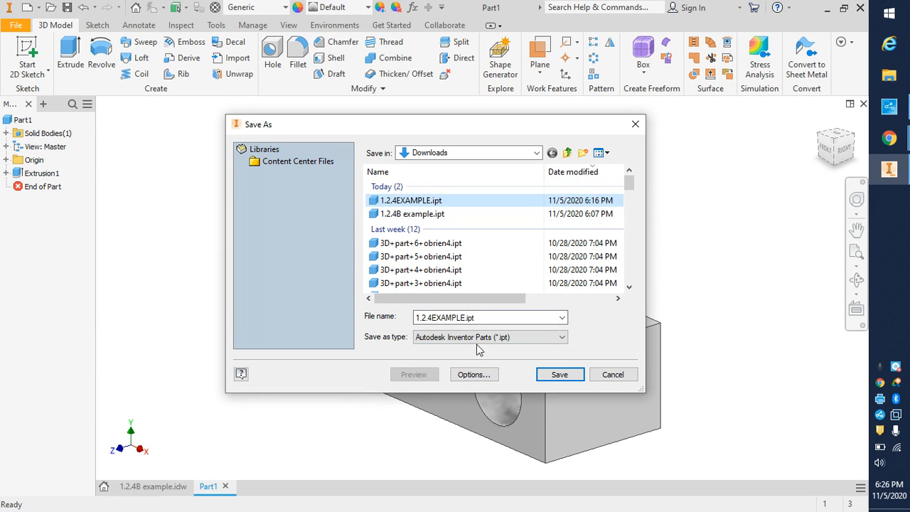
{"action": "left_click", "coordinate": [559, 375]}
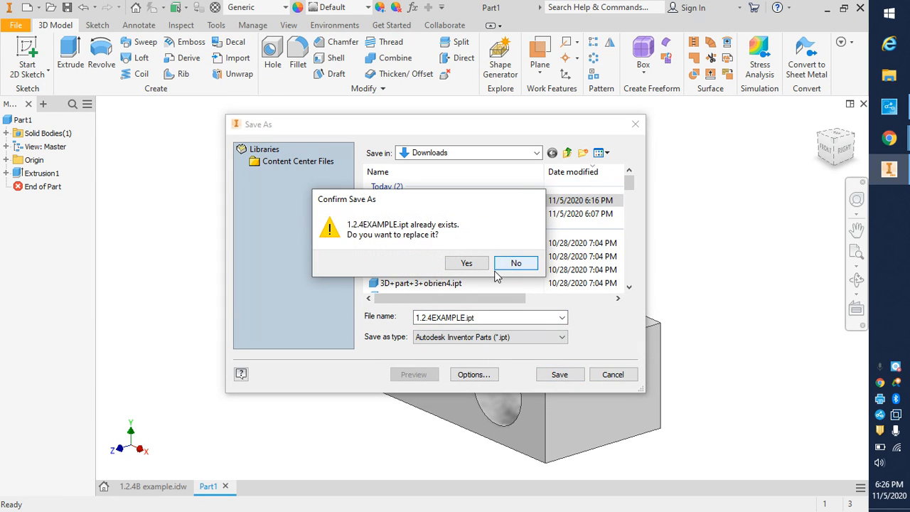
{"action": "left_click", "coordinate": [469, 263]}
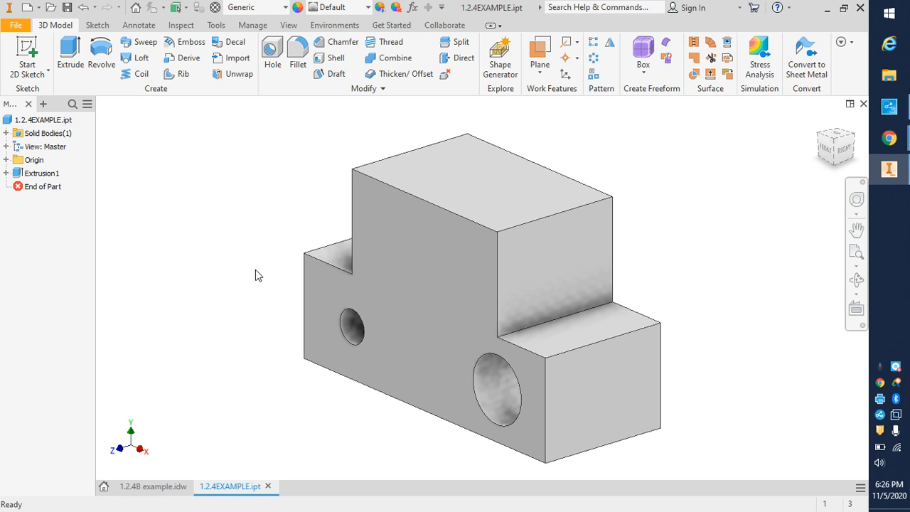
- Create a drawing from the Inventor_DrawingSheet.idw template, entering the student's name and class period IED 2020 and accepting the library styles
{"action": "key", "text": "ctrl+n"}
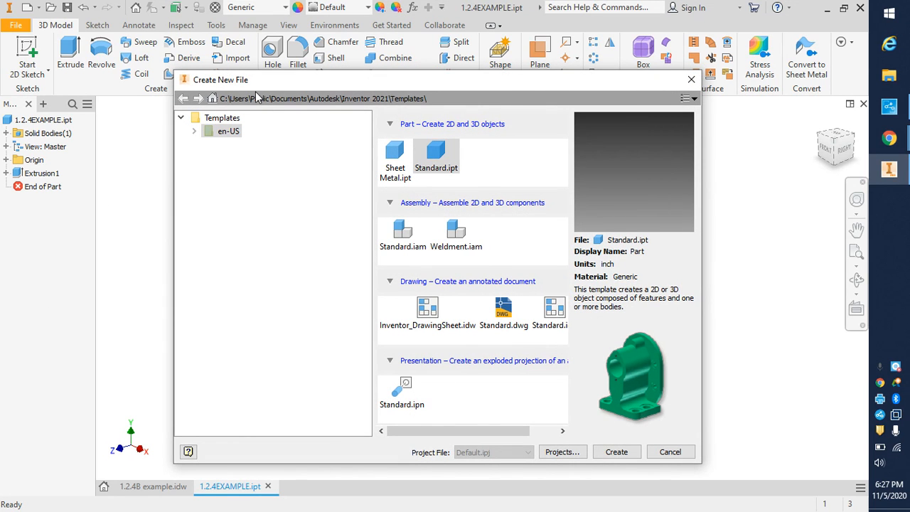
{"action": "double_click", "coordinate": [428, 310]}
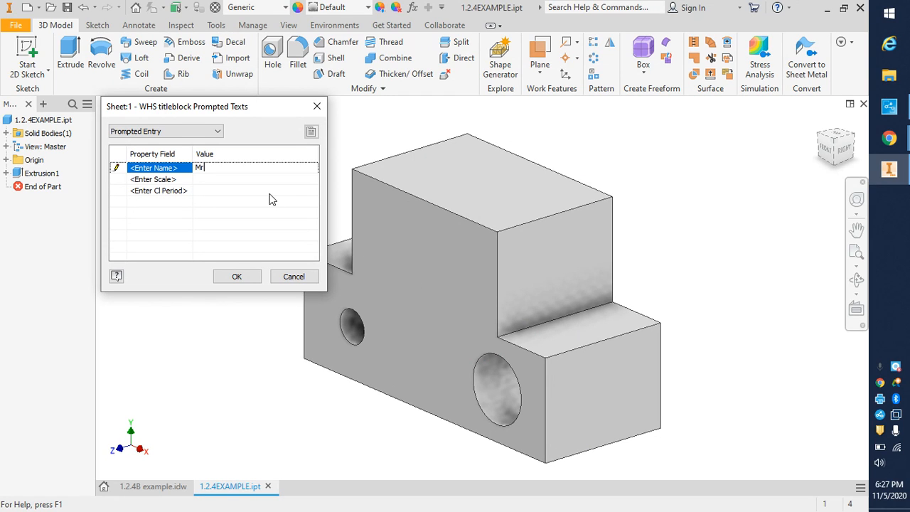
{"action": "key", "text": "Tab"}
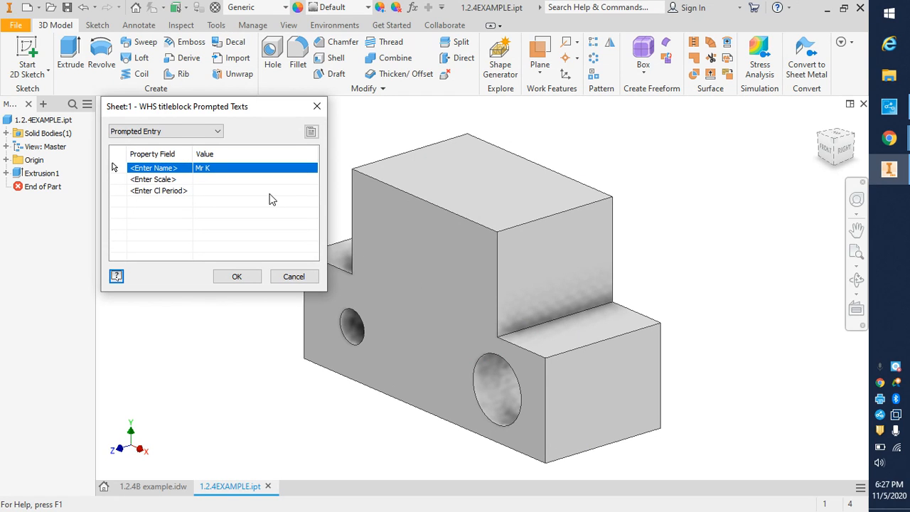
{"action": "key", "text": "Tab"}
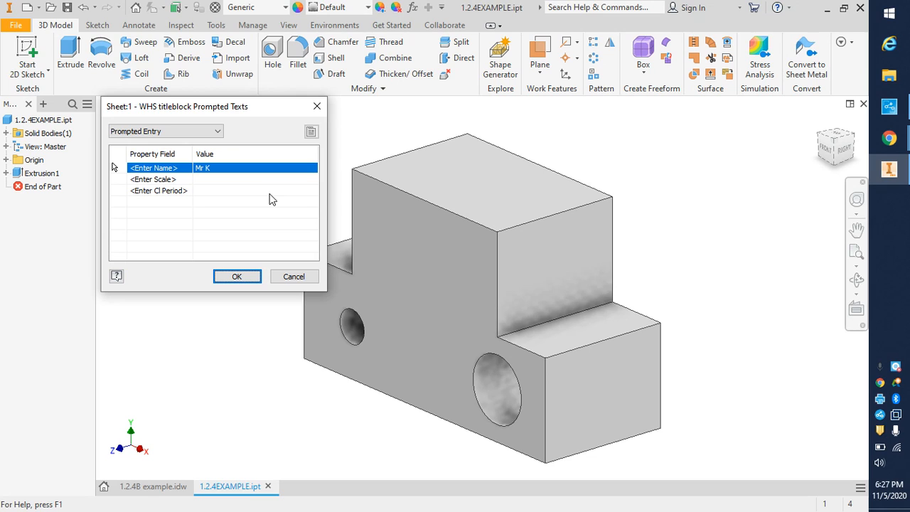
{"action": "left_click", "coordinate": [223, 191]}
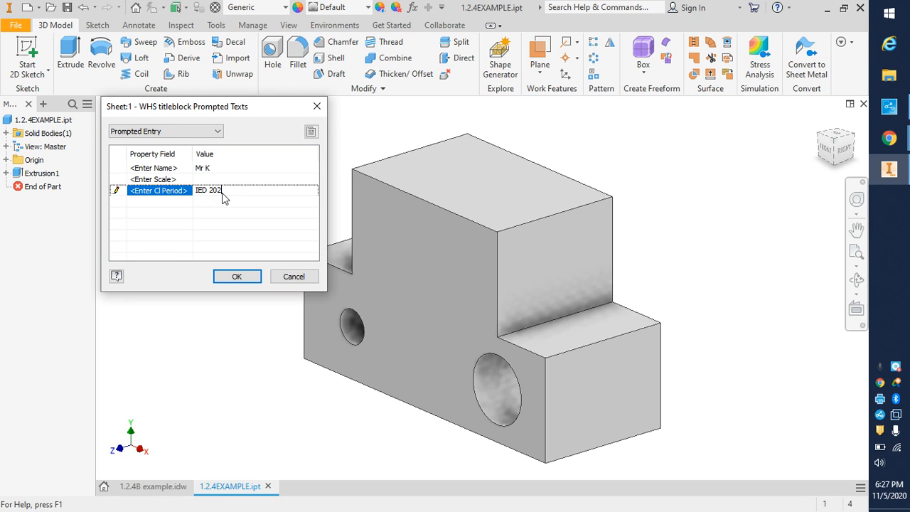
{"action": "type", "text": "IED 2020"}
{"action": "left_click", "coordinate": [256, 277]}
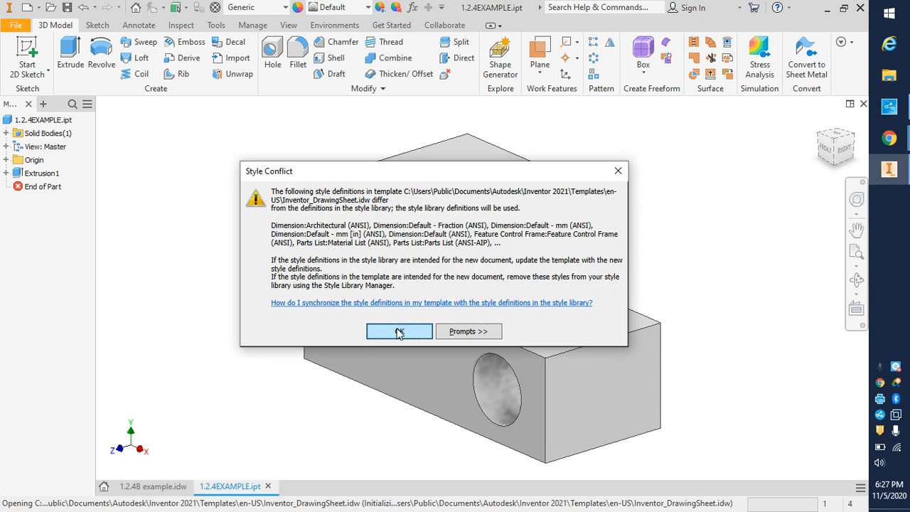
{"action": "left_click", "coordinate": [398, 332]}
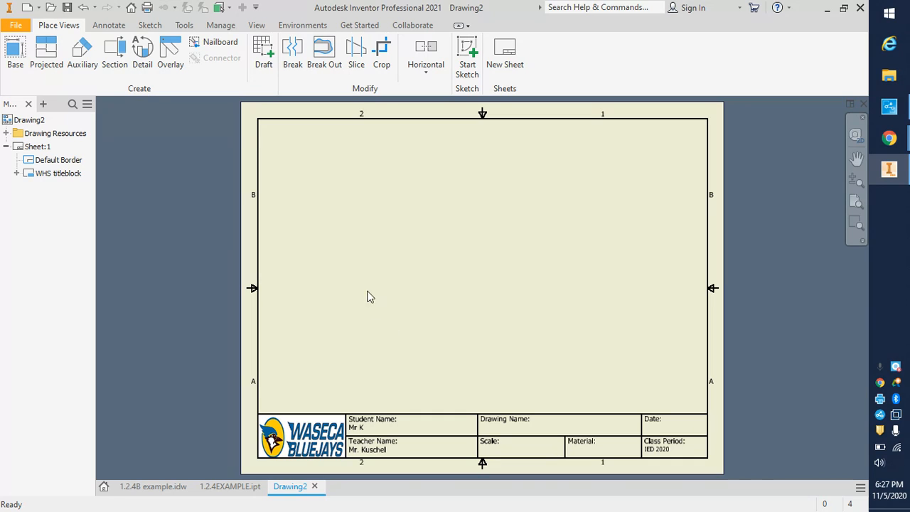
- Place a front base view of the part on the sheet's lower left at 1/2 scale, with projected right, top and isometric views
{"action": "left_click", "coordinate": [16, 50]}
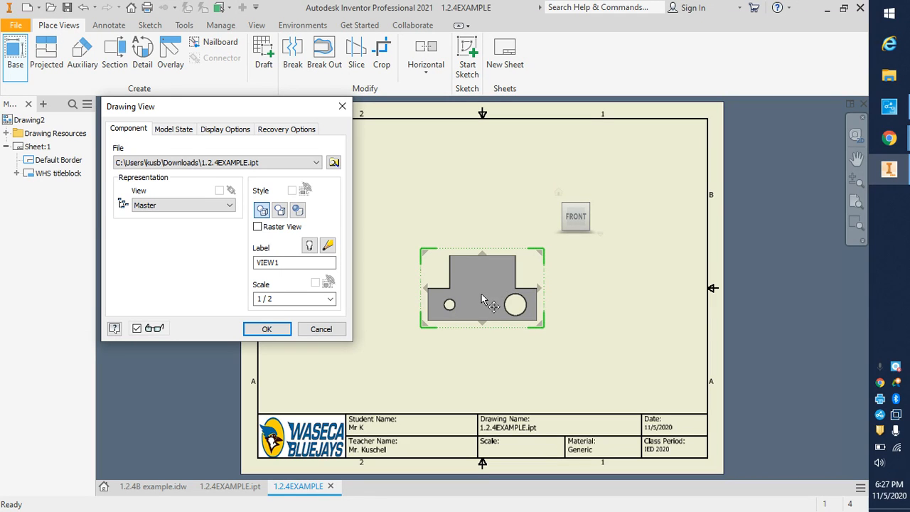
{"action": "mouse_move", "coordinate": [481, 303]}
{"action": "left_mouse_down"}
{"action": "mouse_move", "coordinate": [431, 344]}
{"action": "mouse_move", "coordinate": [394, 355]}
{"action": "mouse_move", "coordinate": [368, 349]}
{"action": "left_mouse_up"}
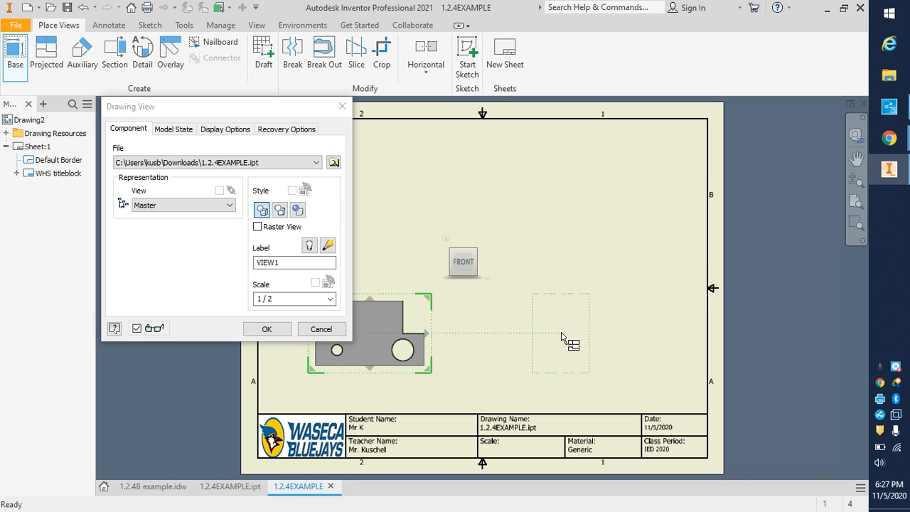
{"action": "left_click", "coordinate": [560, 337]}
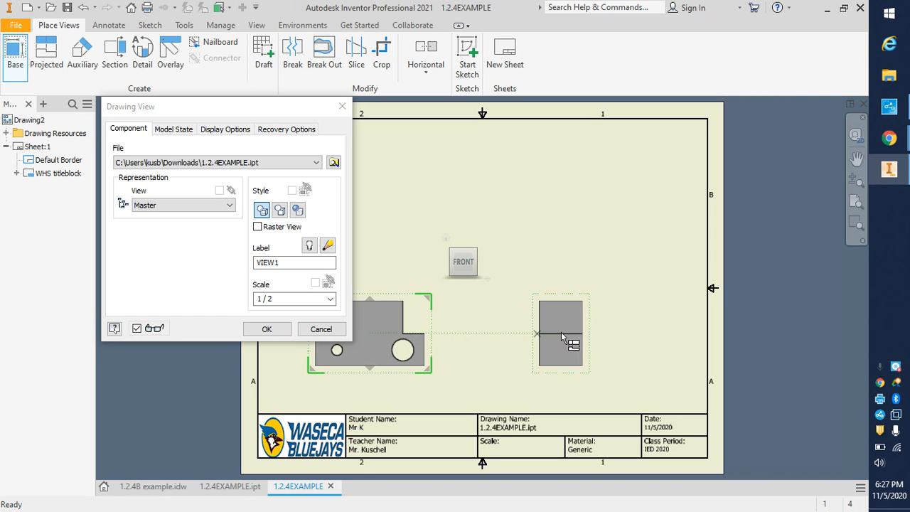
{"action": "left_click", "coordinate": [379, 193]}
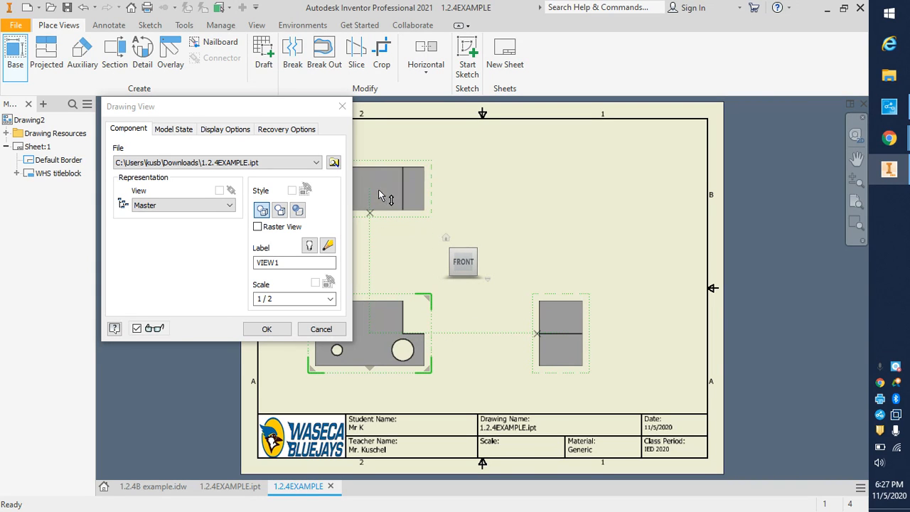
{"action": "left_click", "coordinate": [641, 196]}
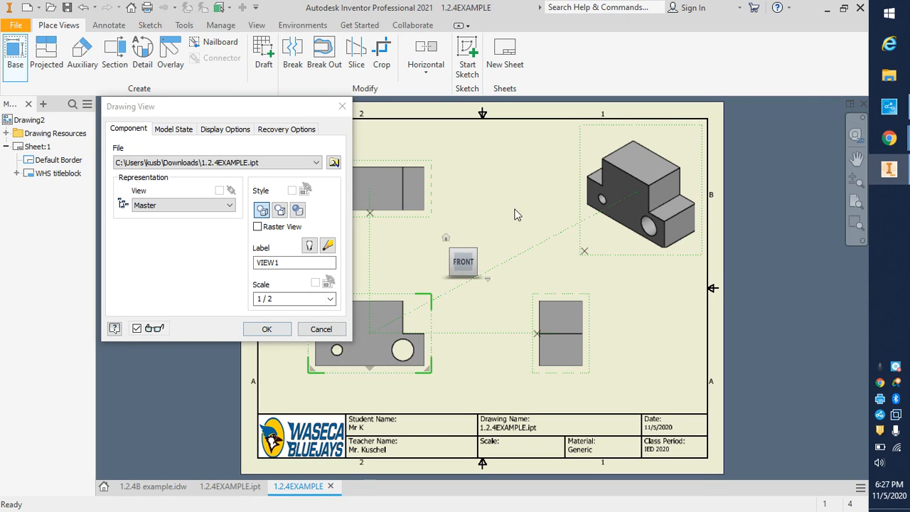
{"action": "left_click", "coordinate": [277, 330]}
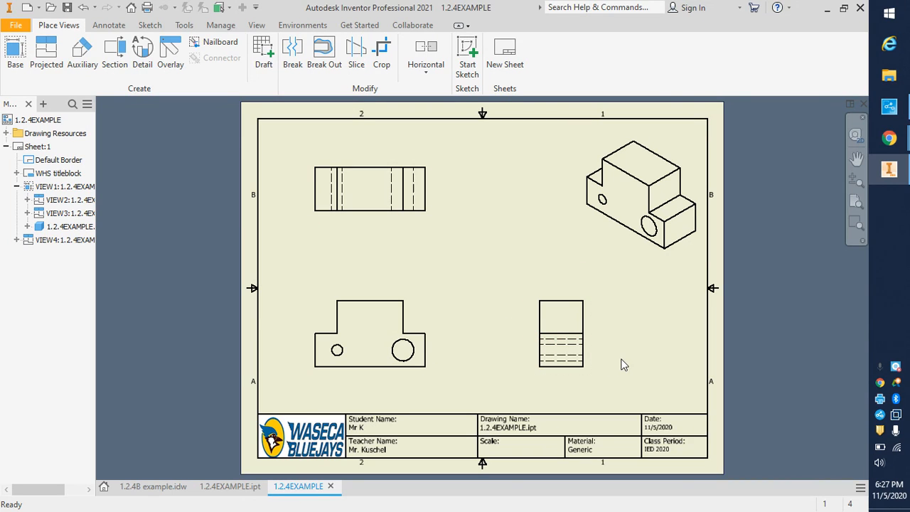
- Change the isometric view's display style to Shaded
{"action": "left_click", "coordinate": [624, 249]}
{"action": "right_click", "coordinate": [624, 249]}
{"action": "key", "text": "Escape"}
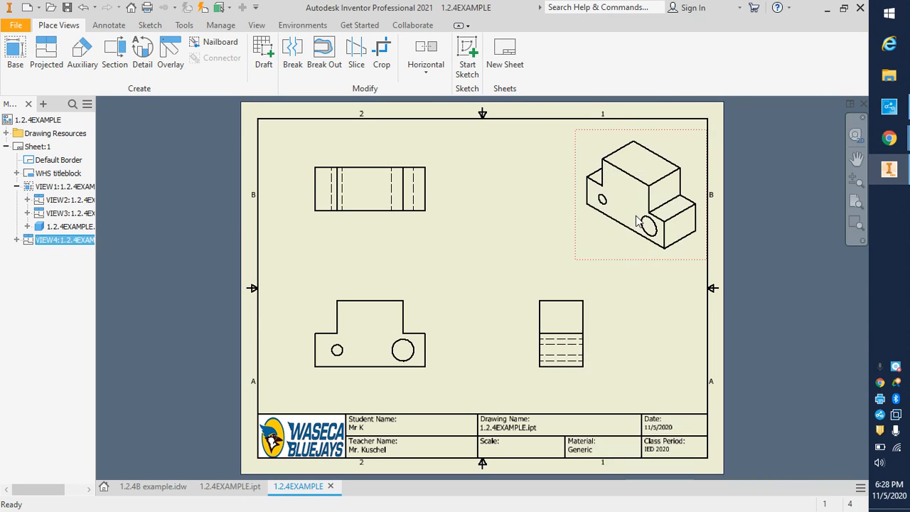
{"action": "right_click", "coordinate": [624, 252]}
{"action": "left_click", "coordinate": [616, 173]}
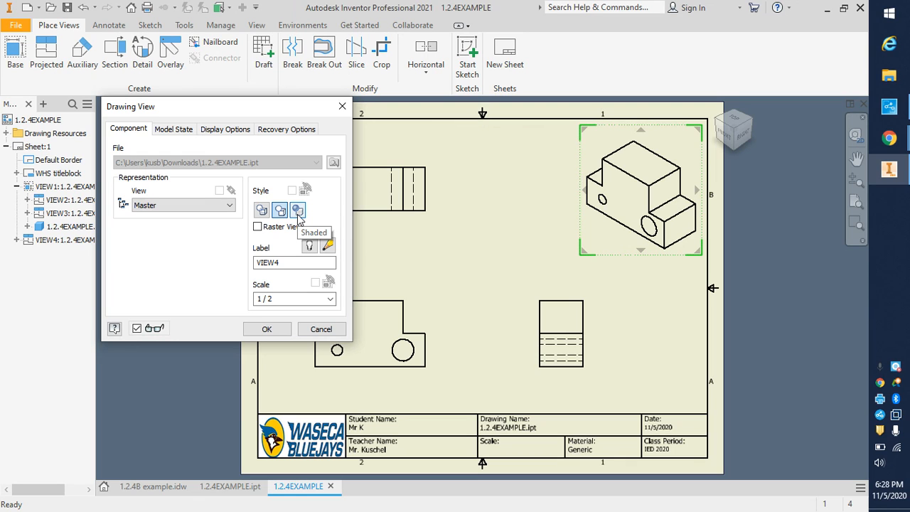
{"action": "left_click", "coordinate": [298, 213]}
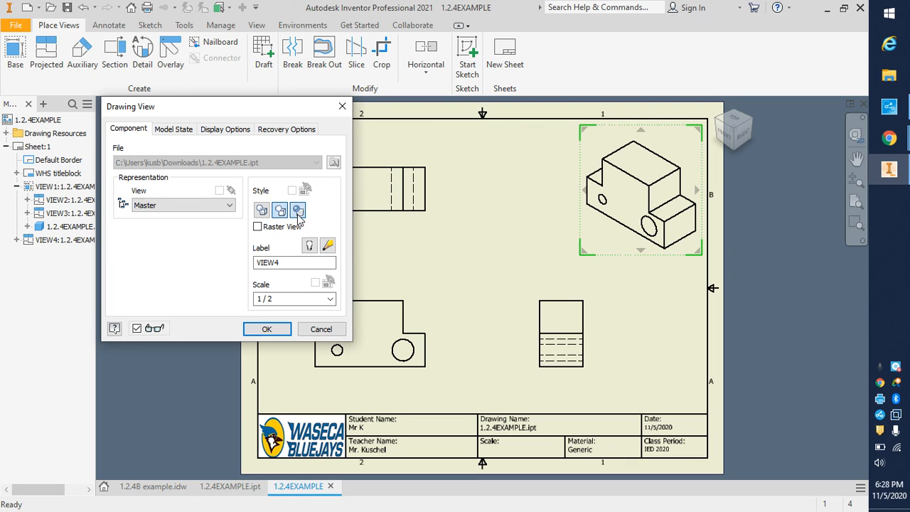
{"action": "left_click", "coordinate": [276, 330]}
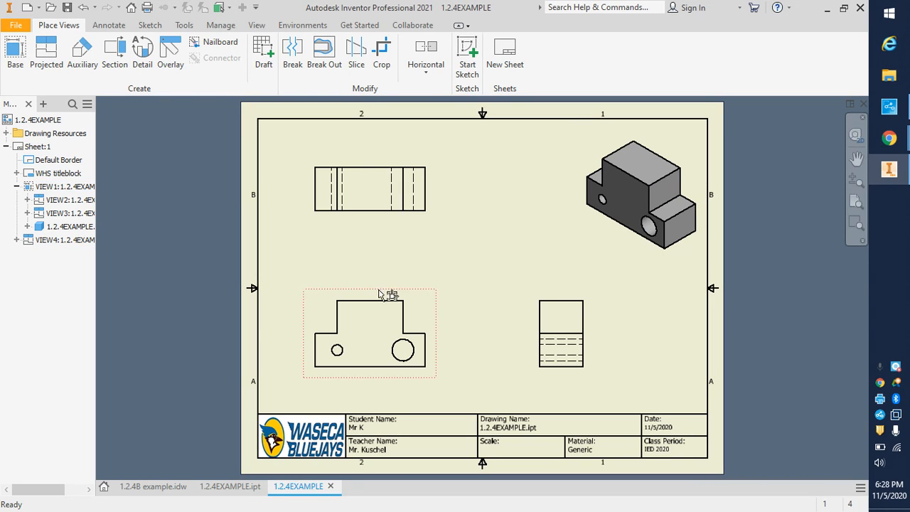
- Set the front base view's scale to .75
{"action": "left_click", "coordinate": [437, 325]}
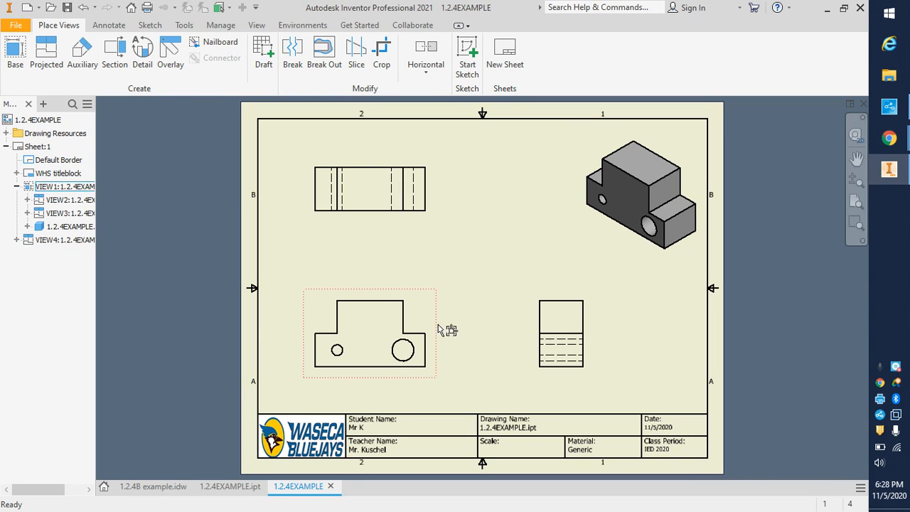
{"action": "right_click", "coordinate": [436, 325]}
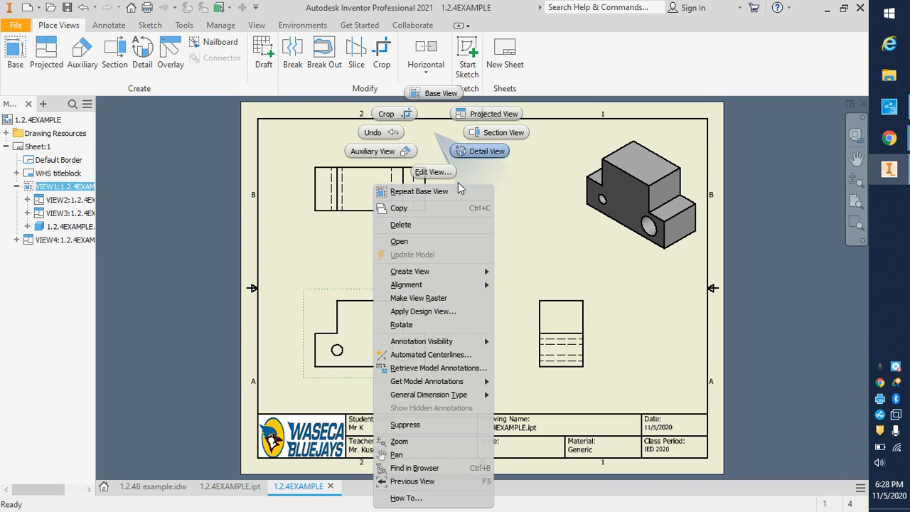
{"action": "left_click", "coordinate": [431, 172]}
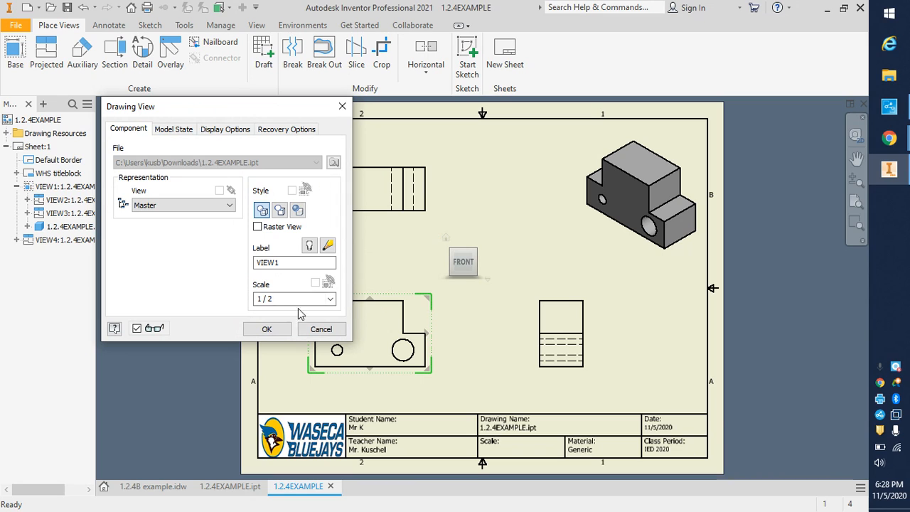
{"action": "left_click", "coordinate": [294, 298]}
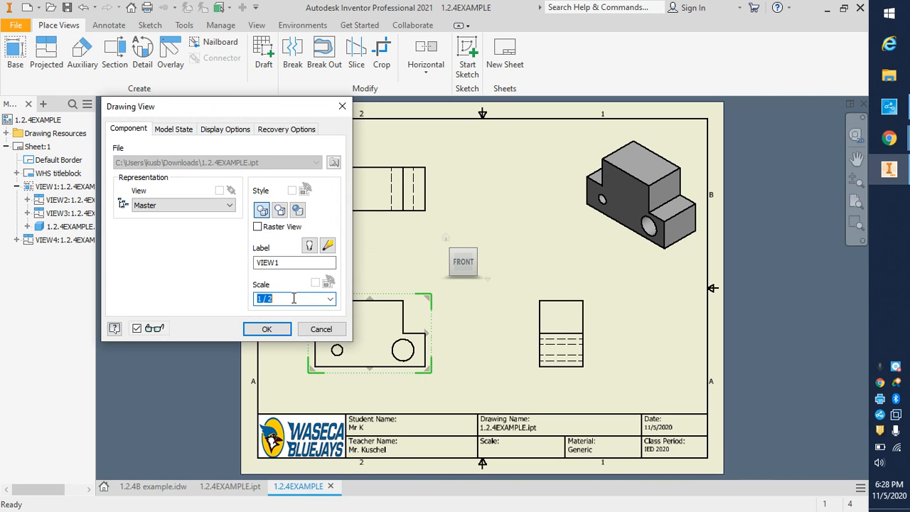
{"action": "type", "text": "1"}
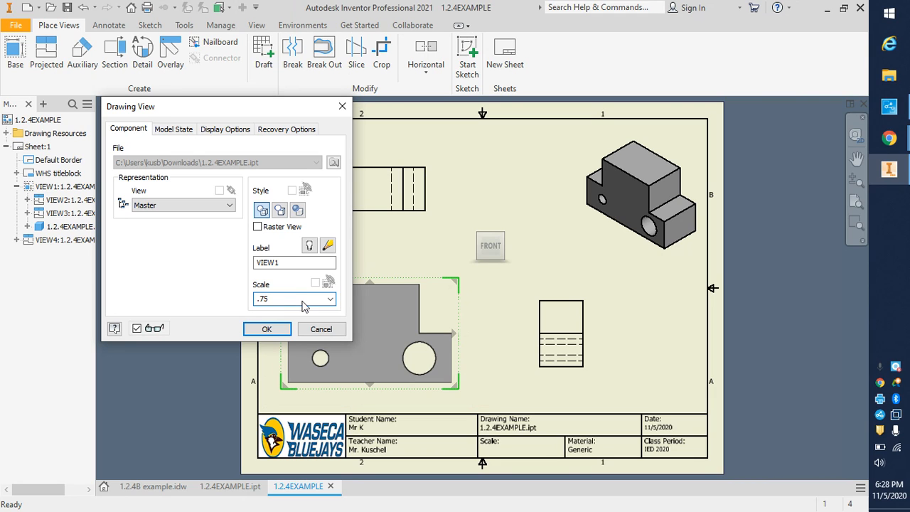
{"action": "left_click", "coordinate": [277, 329]}
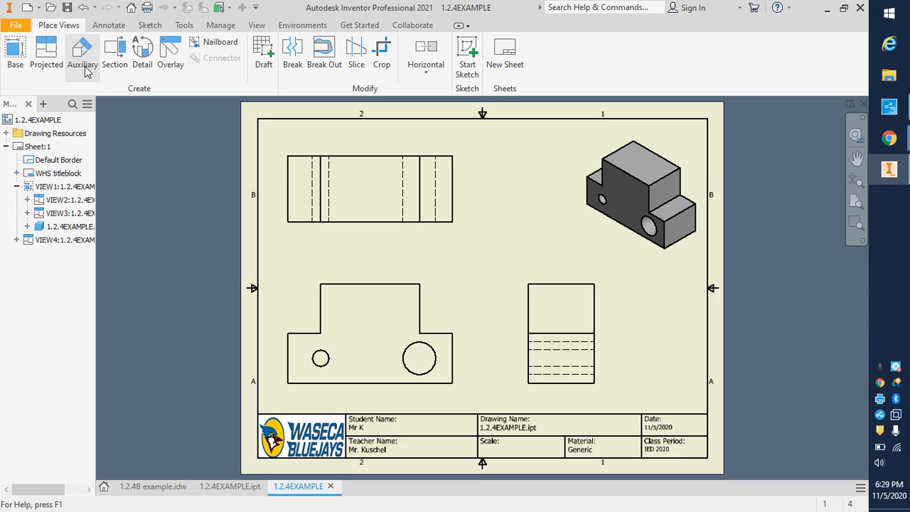
- Add center marks to the large and small holes in the front view
{"action": "left_click", "coordinate": [108, 27]}
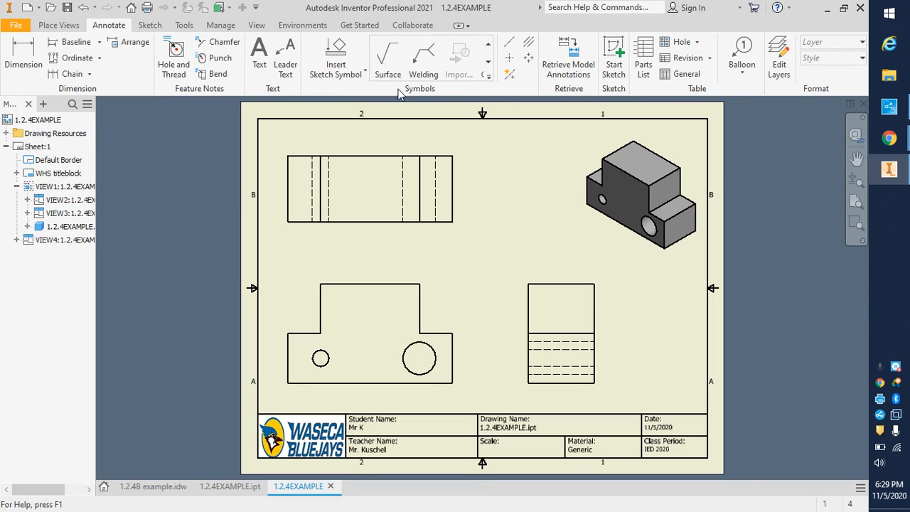
{"action": "left_click", "coordinate": [509, 60]}
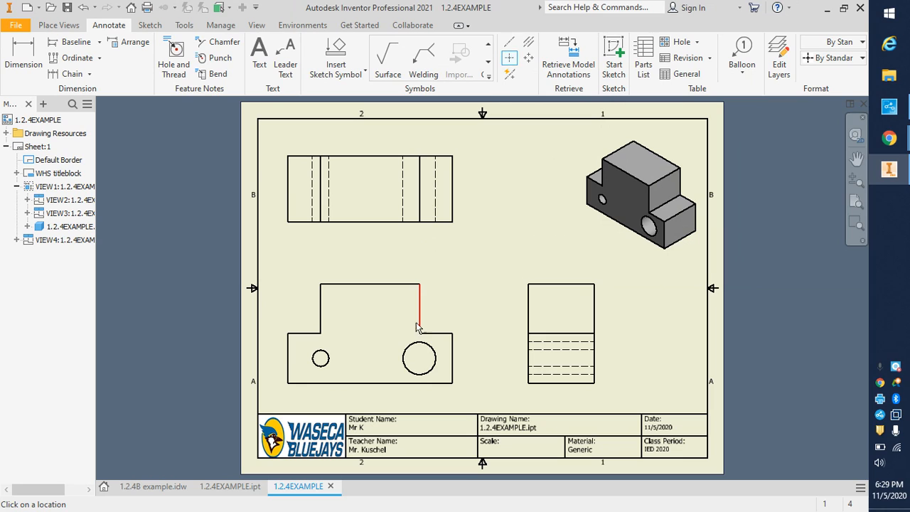
{"action": "left_click", "coordinate": [419, 358]}
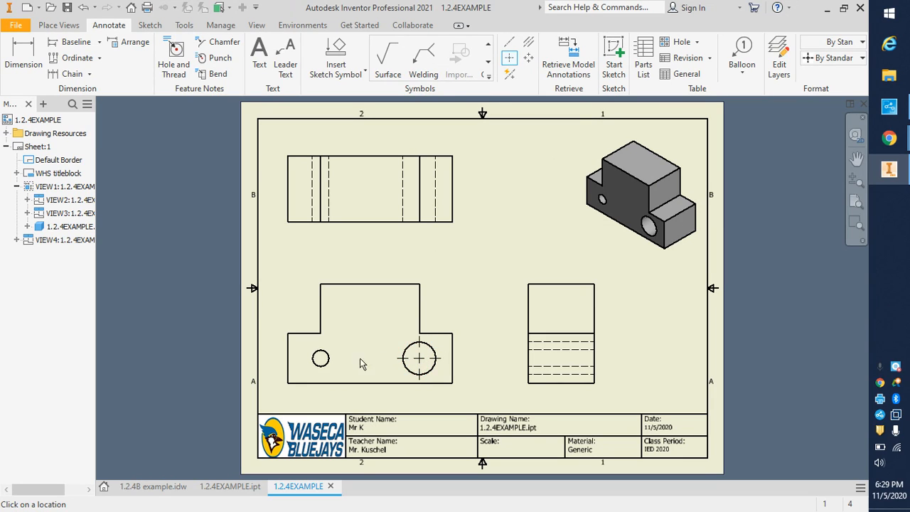
{"action": "left_click", "coordinate": [320, 358]}
- Add a bisecting centerline between the large hole's outer hidden edges in the right side view
{"action": "left_click", "coordinate": [530, 47]}
{"action": "left_click", "coordinate": [553, 342]}
{"action": "left_click", "coordinate": [555, 374]}
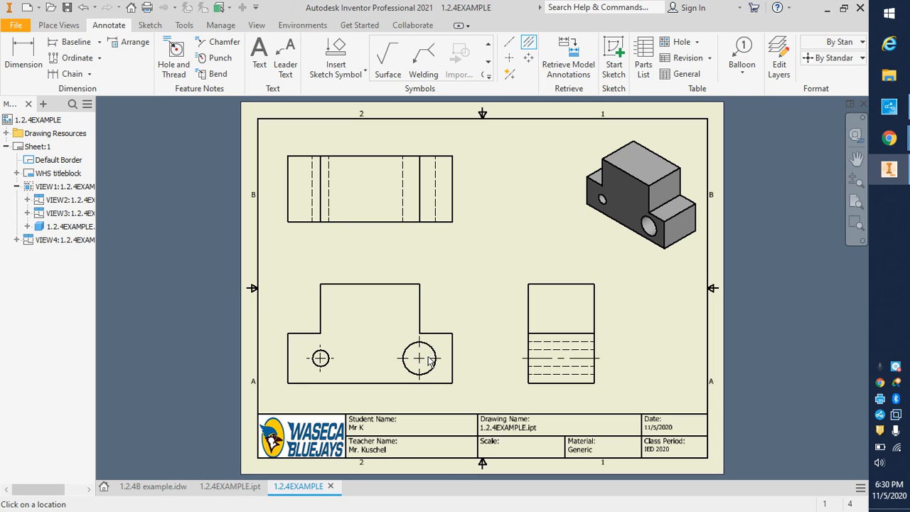
- Try adding bisecting centerlines between each hole's hidden edges in the top view, and undo them
{"action": "left_click", "coordinate": [402, 189]}
{"action": "left_click", "coordinate": [435, 190]}
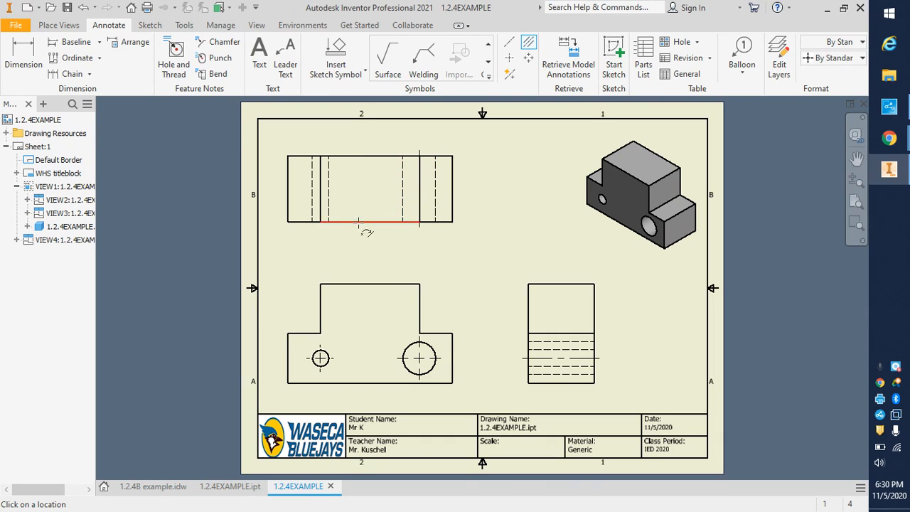
{"action": "left_click", "coordinate": [312, 196]}
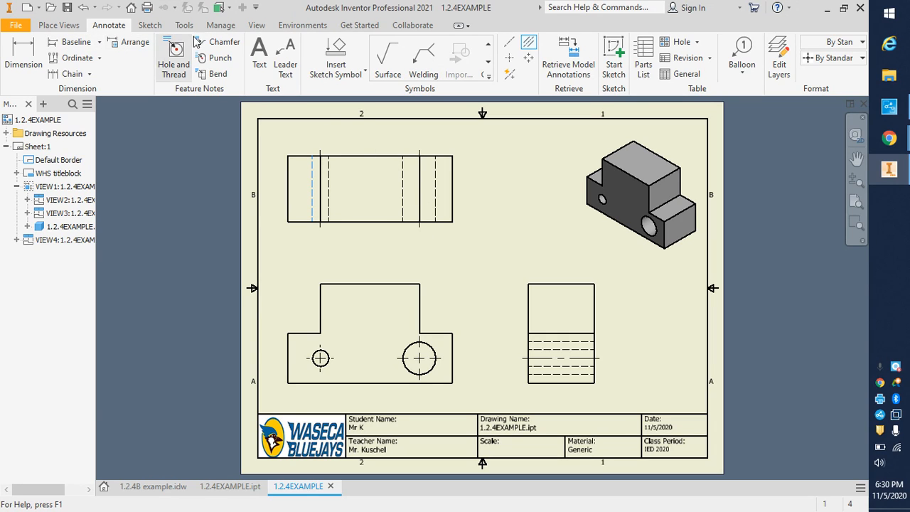
{"action": "left_click", "coordinate": [84, 10]}
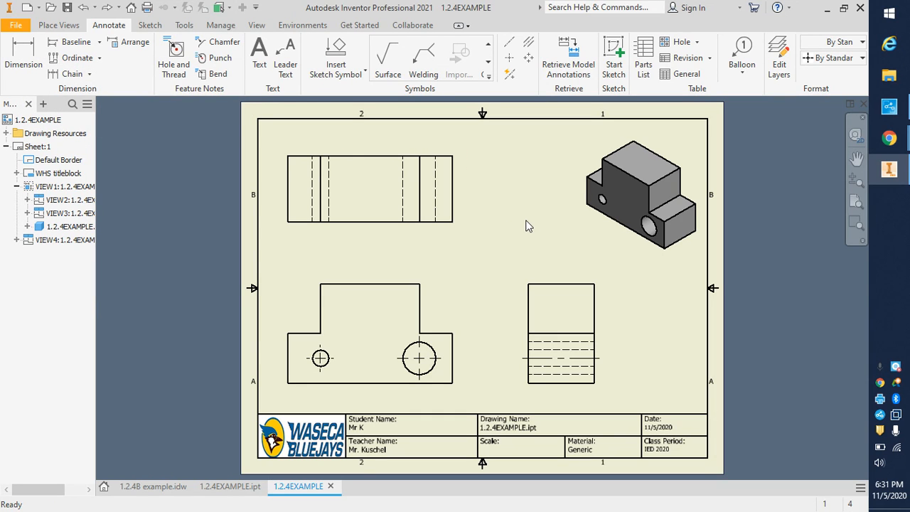
- Dimension the block's overall width above the front view and turn off editing dimensions when created
{"action": "left_click", "coordinate": [24, 57]}
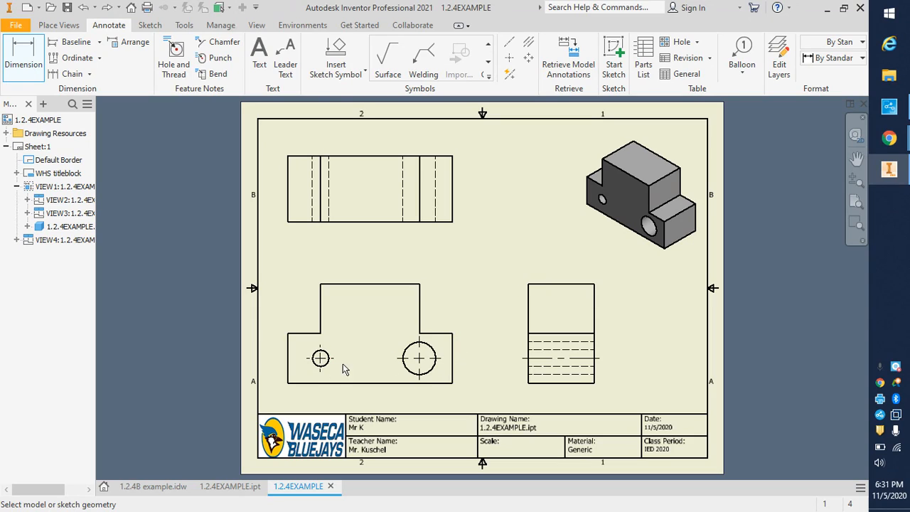
{"action": "left_click", "coordinate": [288, 350]}
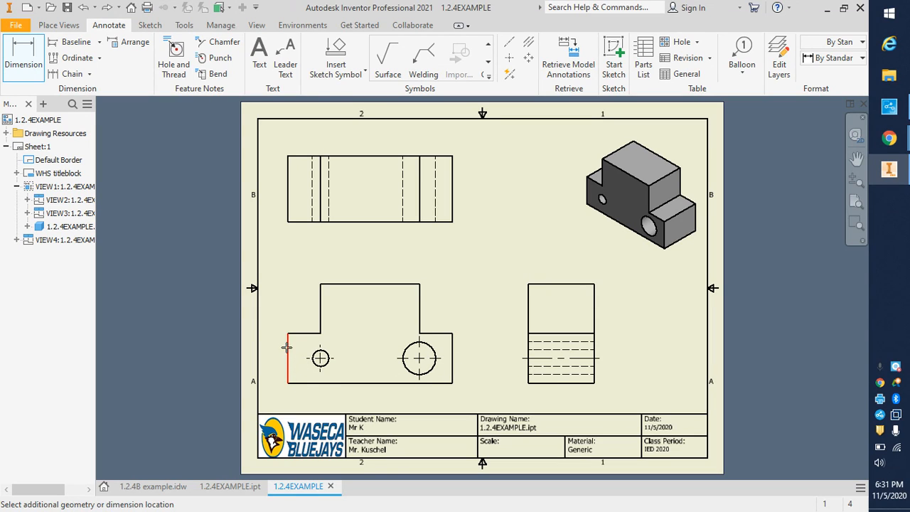
{"action": "left_click", "coordinate": [451, 354]}
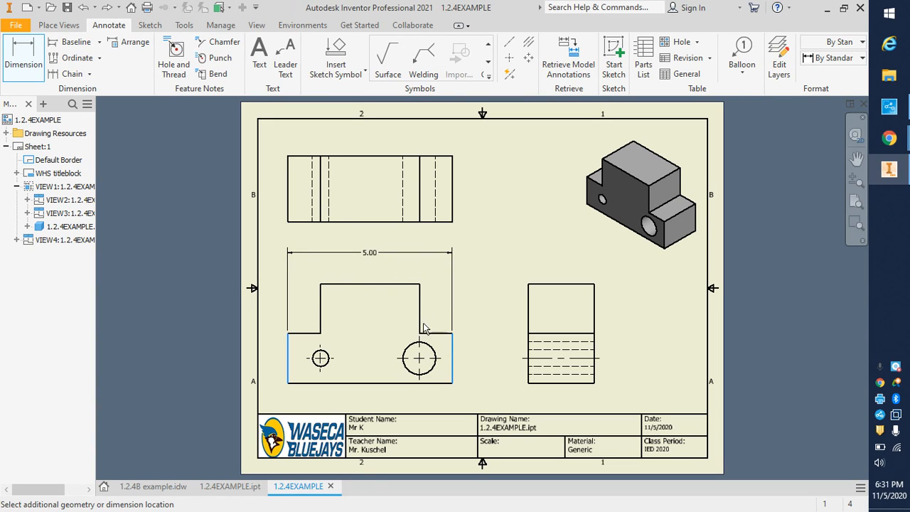
{"action": "left_click", "coordinate": [434, 258]}
{"action": "left_click", "coordinate": [141, 339]}
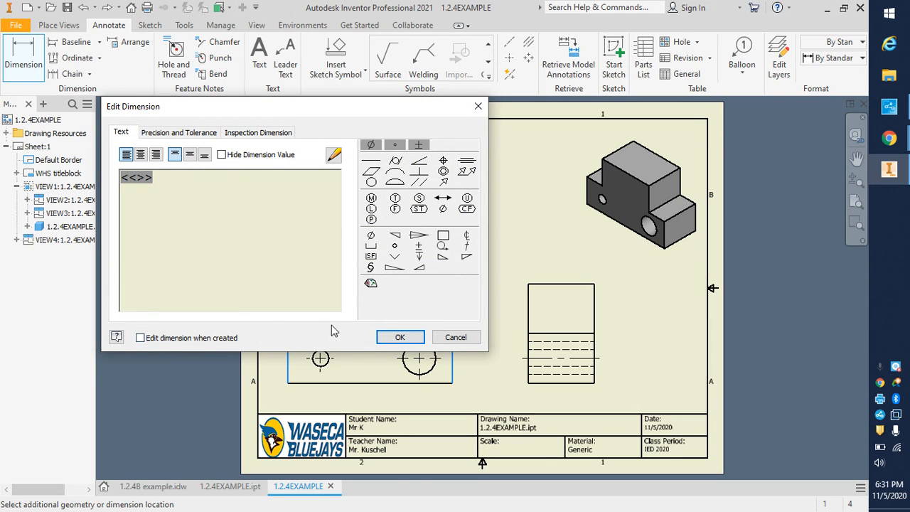
{"action": "left_click", "coordinate": [401, 336]}
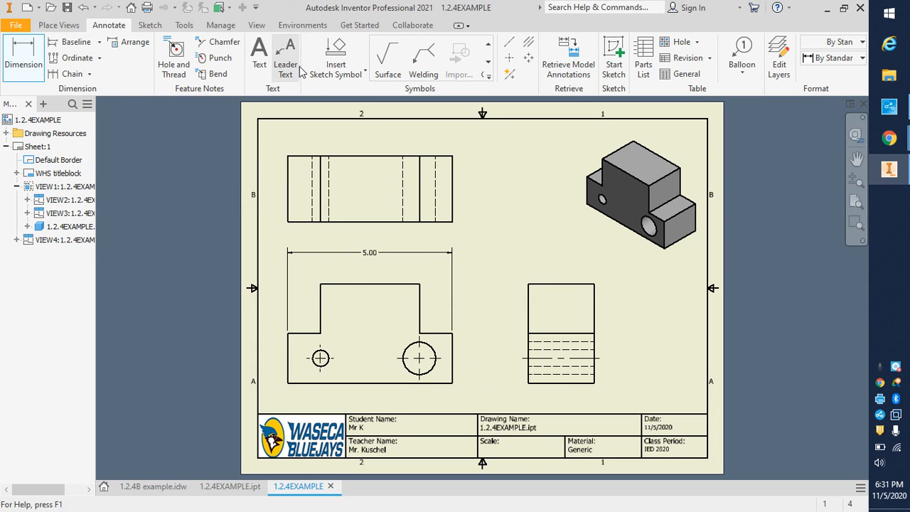
- Dimension the overall height beside the right side view and the overall depth beside the top view
{"action": "left_click", "coordinate": [542, 287]}
{"action": "left_click", "coordinate": [545, 383]}
{"action": "left_click", "coordinate": [511, 364]}
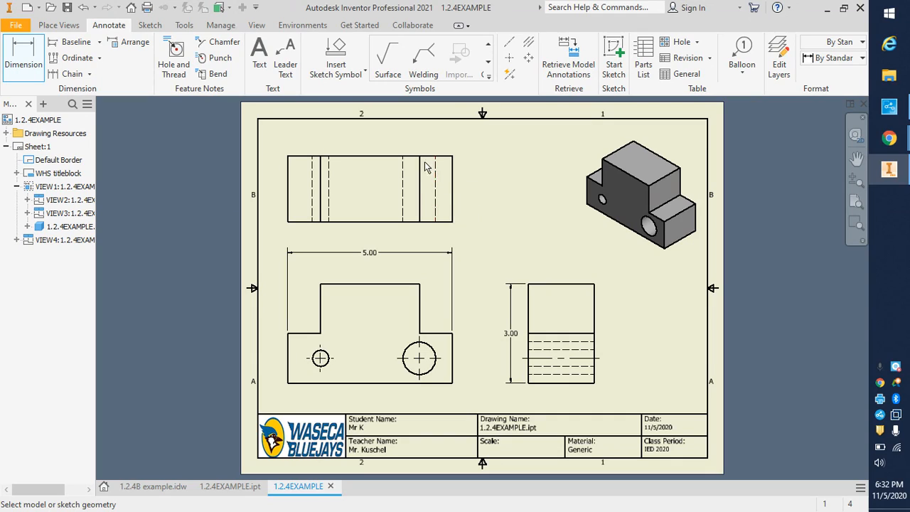
{"action": "left_click", "coordinate": [390, 156]}
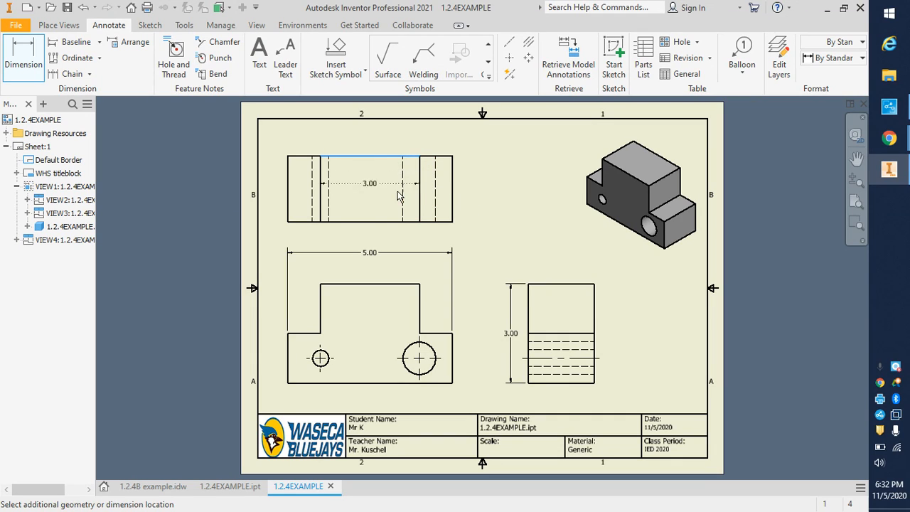
{"action": "left_click", "coordinate": [392, 223]}
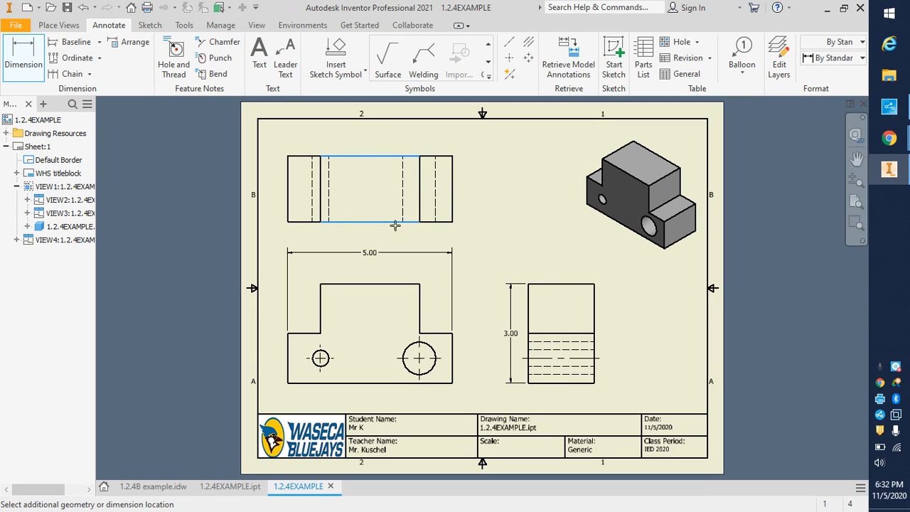
{"action": "left_click", "coordinate": [478, 221]}
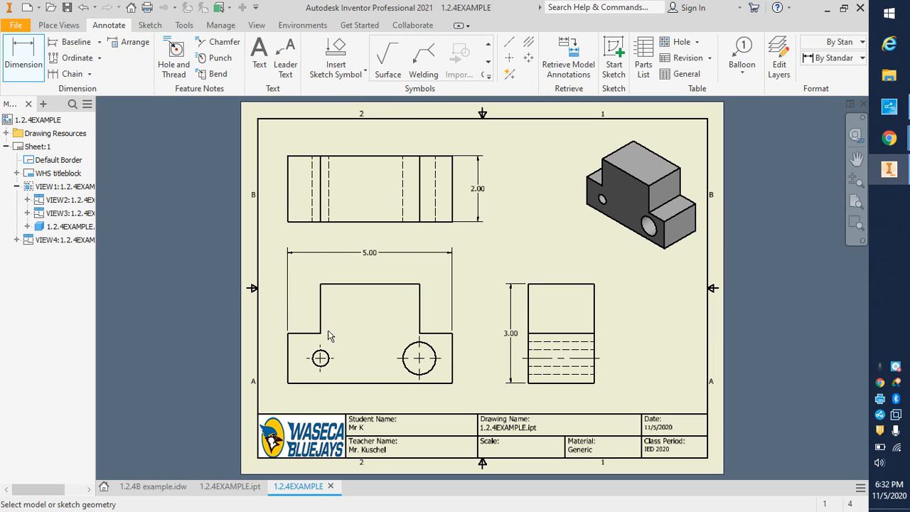
- Dimension the widths of the left and right steps between the front view and its overall width dimension
{"action": "left_click", "coordinate": [288, 346]}
{"action": "left_click", "coordinate": [320, 295]}
{"action": "left_click", "coordinate": [317, 269]}
{"action": "left_click", "coordinate": [420, 303]}
{"action": "left_click", "coordinate": [452, 355]}
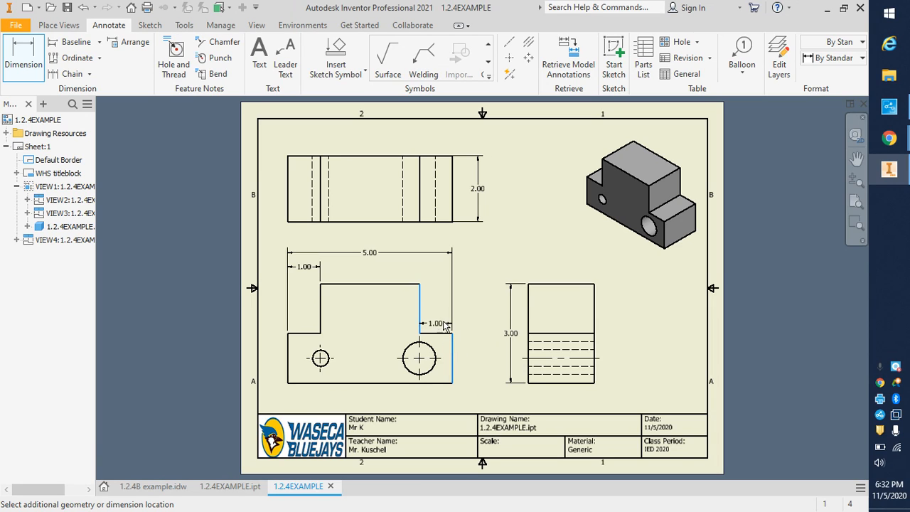
{"action": "left_click", "coordinate": [447, 267]}
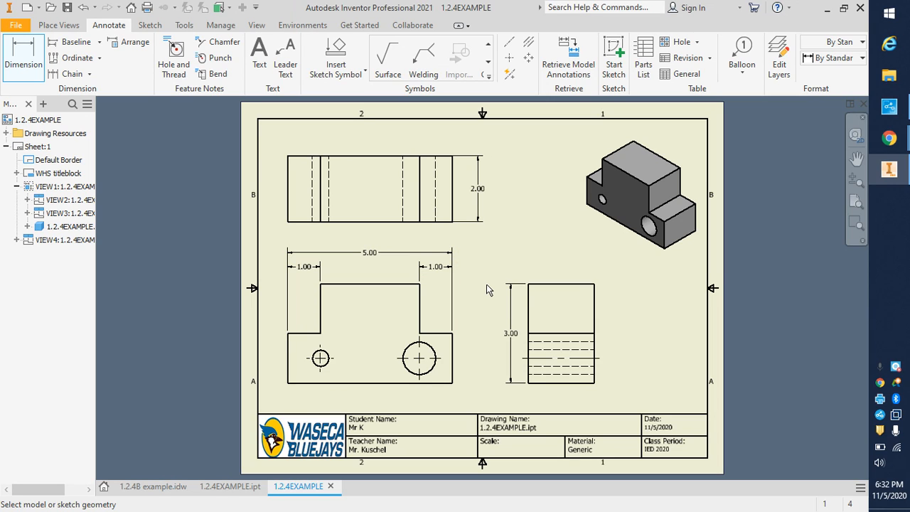
- Dimension the right step's height from the base edge, beside the front view
{"action": "left_click", "coordinate": [442, 337]}
{"action": "left_click", "coordinate": [439, 383]}
{"action": "left_click", "coordinate": [472, 383]}
{"action": "right_click", "coordinate": [506, 234]}
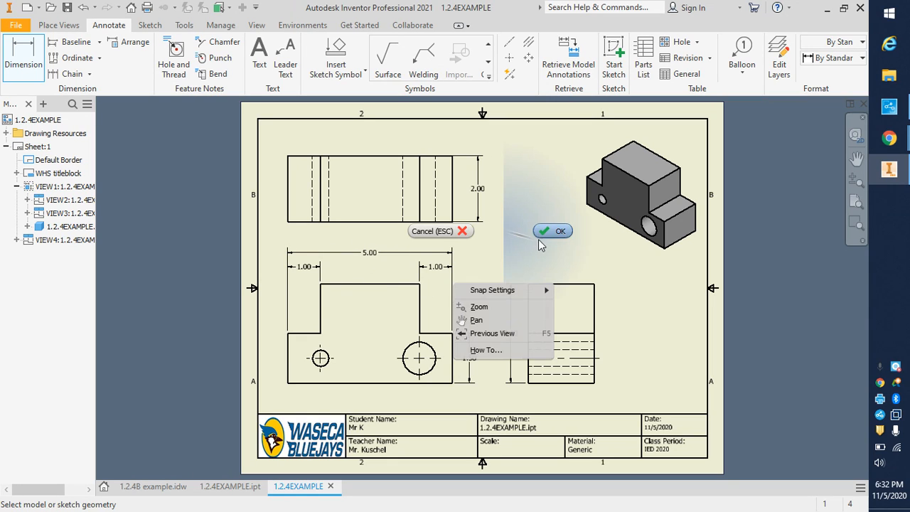
{"action": "left_click", "coordinate": [548, 233]}
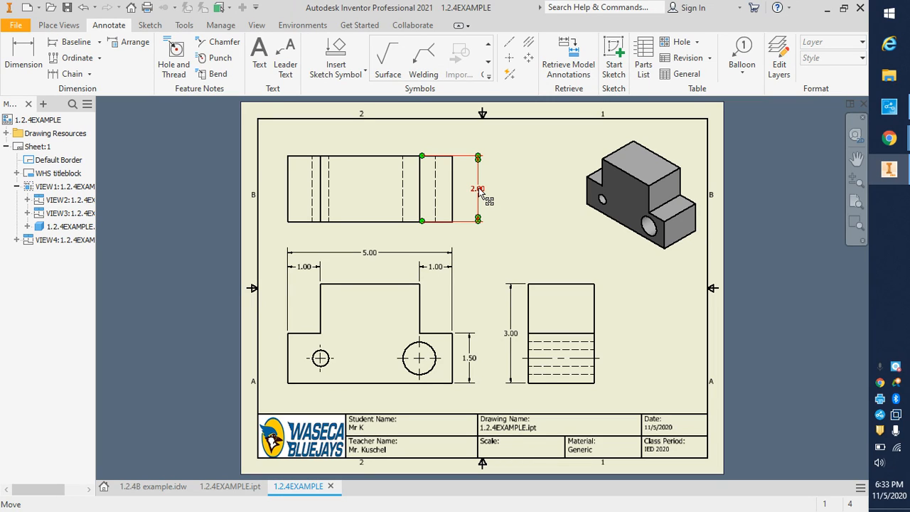
{"action": "left_click_drag", "start_coordinate": [478, 190], "coordinate": [479, 190]}
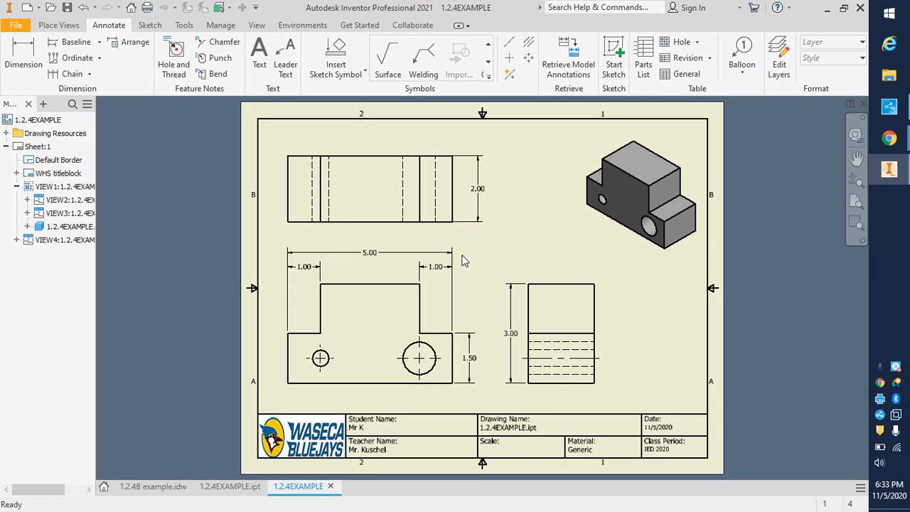
- Dimension each hole's horizontal distance from its nearest outer side edge, below the front view
{"action": "left_click", "coordinate": [26, 50]}
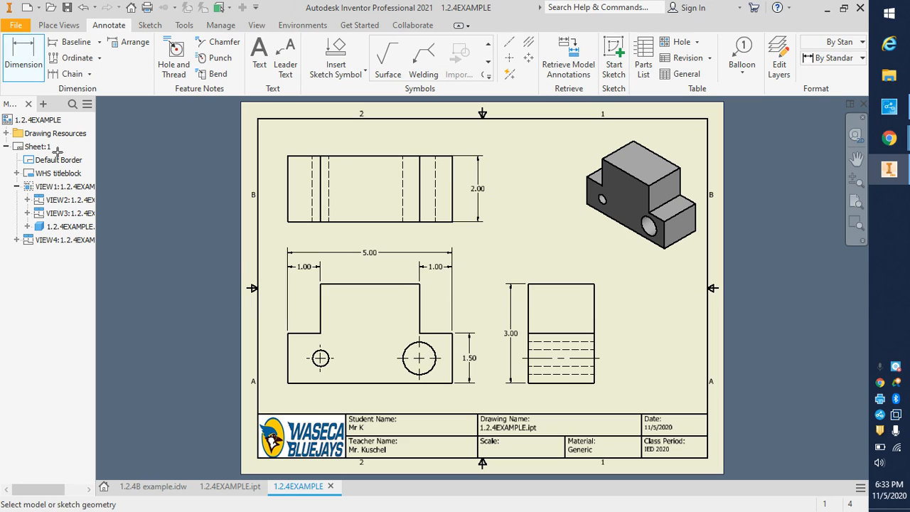
{"action": "left_click", "coordinate": [453, 369]}
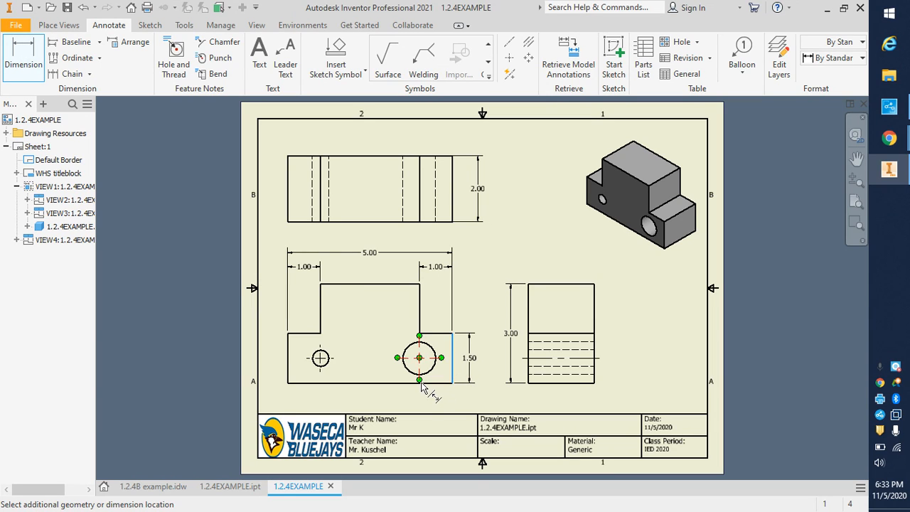
{"action": "left_click", "coordinate": [420, 382]}
{"action": "left_click", "coordinate": [428, 400]}
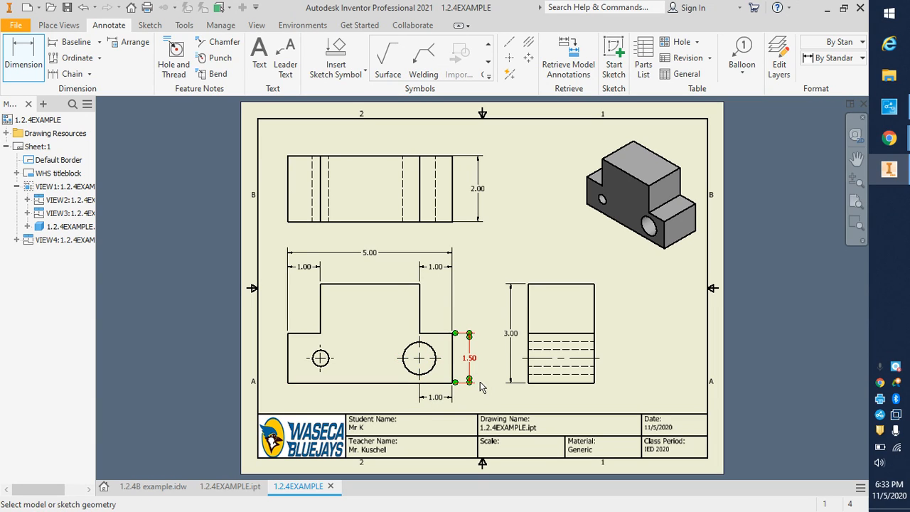
{"action": "left_click", "coordinate": [289, 350]}
{"action": "left_click", "coordinate": [320, 358]}
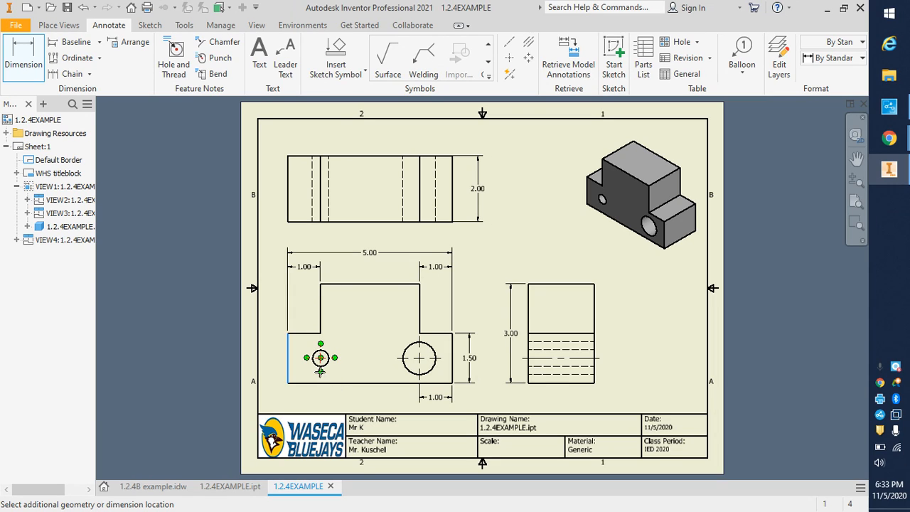
{"action": "left_click", "coordinate": [324, 402]}
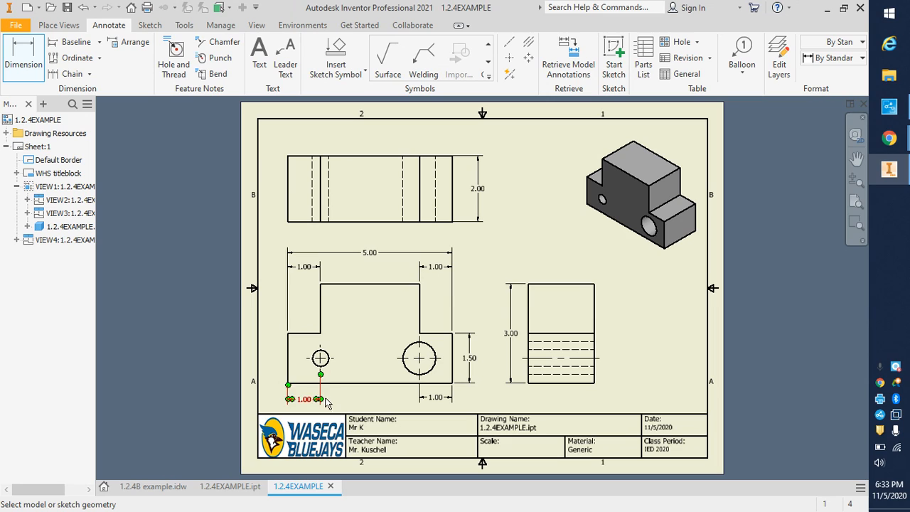
- Dimension the small hole center's height above the base edge, to the left of the front view
{"action": "left_click", "coordinate": [310, 382]}
{"action": "left_click", "coordinate": [320, 358]}
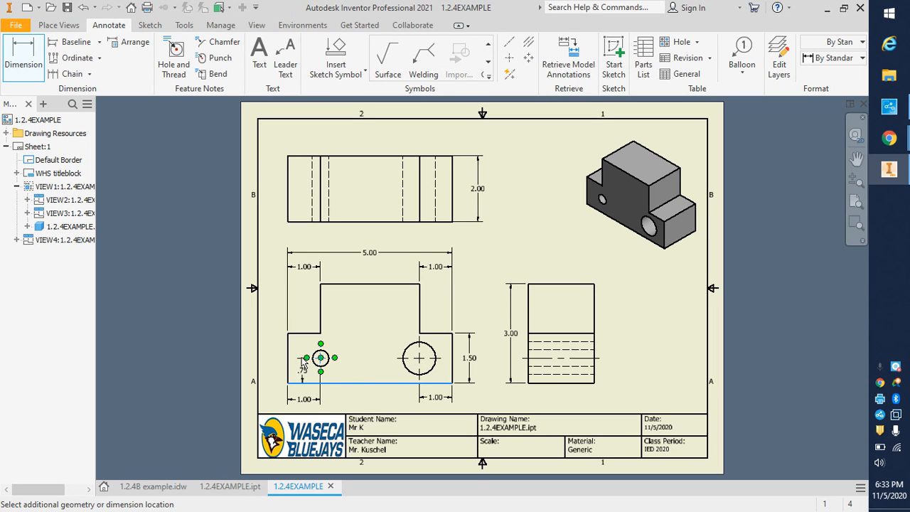
{"action": "left_click", "coordinate": [267, 366]}
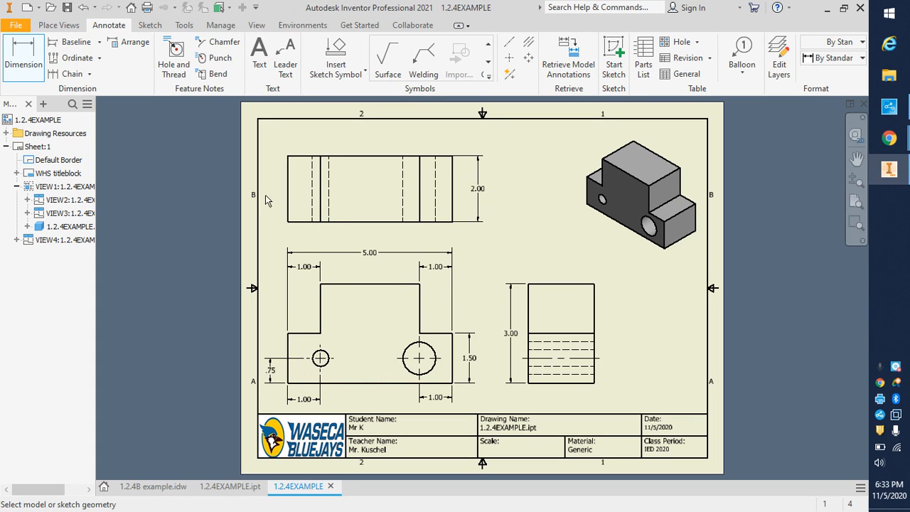
{"action": "right_click", "coordinate": [521, 243]}
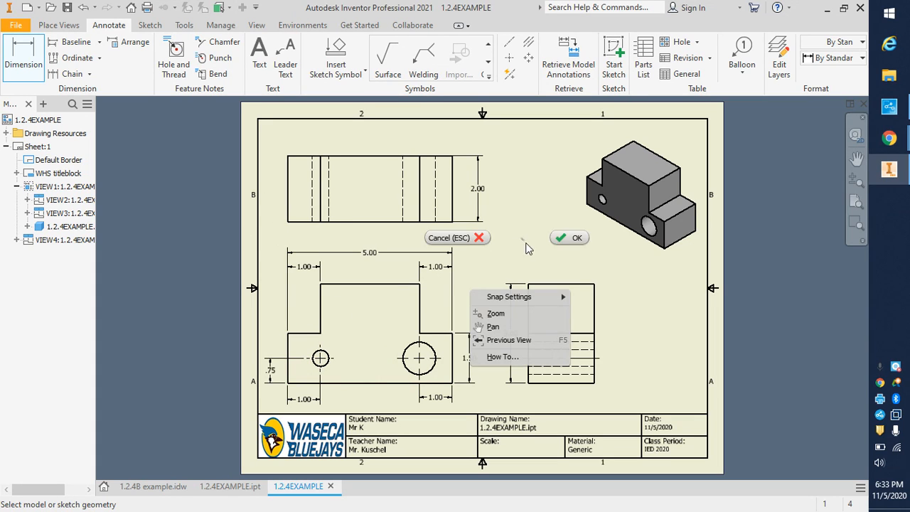
{"action": "left_click", "coordinate": [565, 239]}
- Extend the small hole's center mark horizontally to the large hole in the front view
{"action": "left_click", "coordinate": [334, 358]}
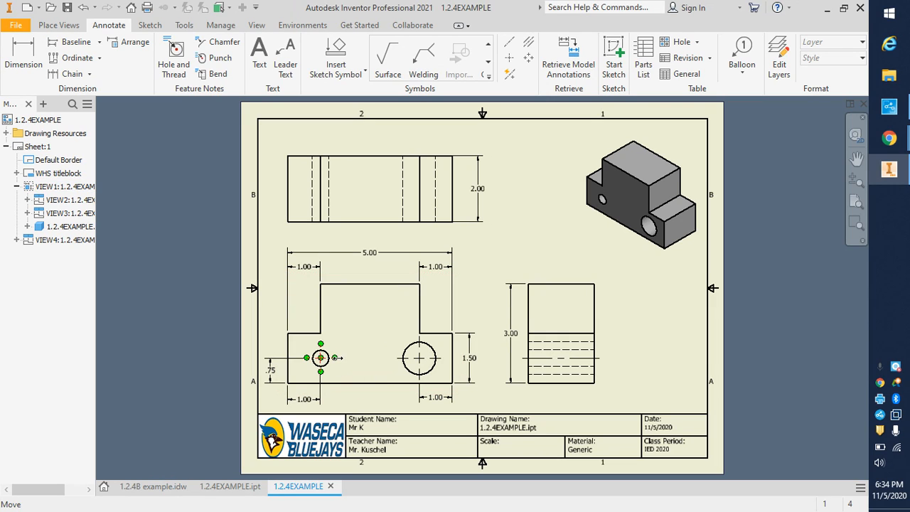
{"action": "left_click_drag", "start_coordinate": [337, 358], "coordinate": [354, 358]}
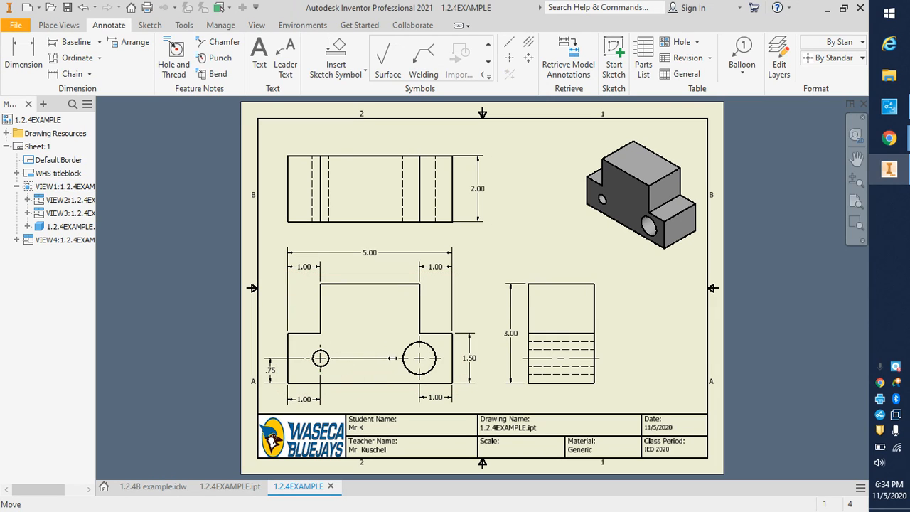
{"action": "left_click_drag", "start_coordinate": [398, 357], "coordinate": [401, 358]}
{"action": "left_click", "coordinate": [491, 396]}
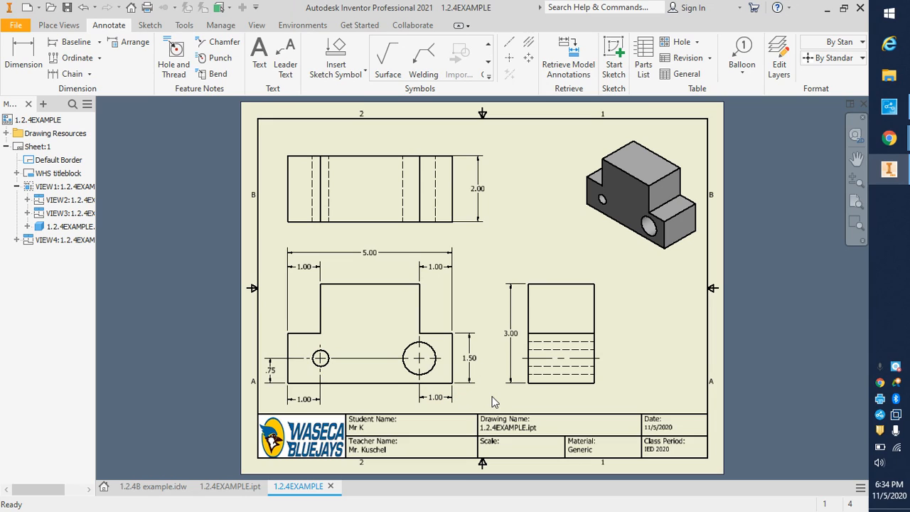
{"action": "left_click", "coordinate": [399, 363]}
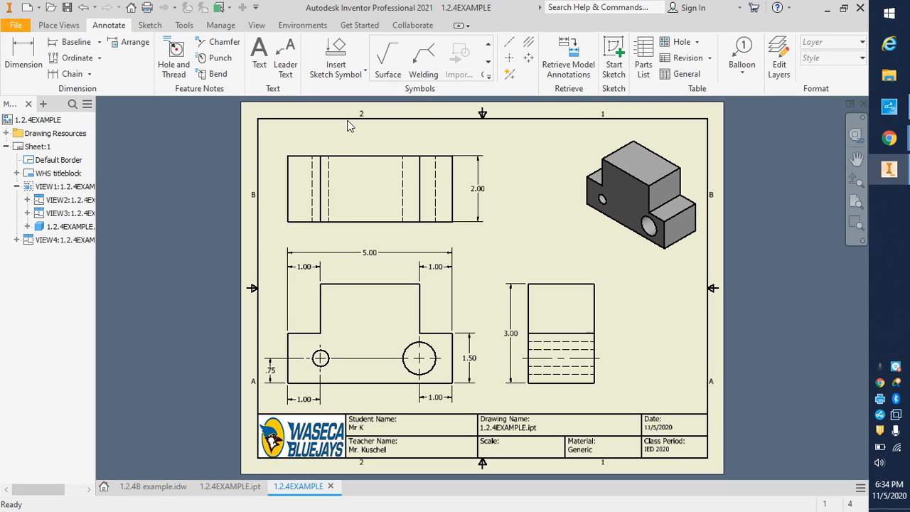
- Add diameter dimensions to the large and small holes, placing their text below the front view
{"action": "left_click", "coordinate": [24, 56]}
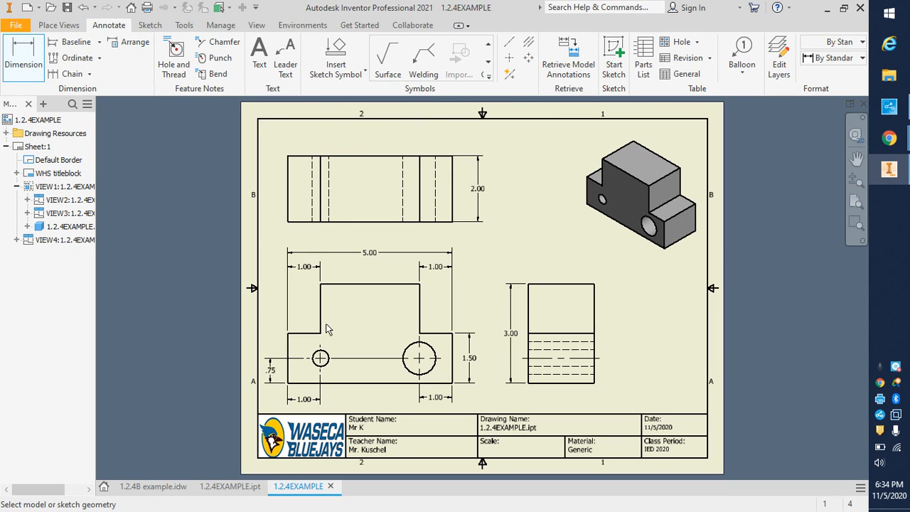
{"action": "left_click", "coordinate": [413, 375]}
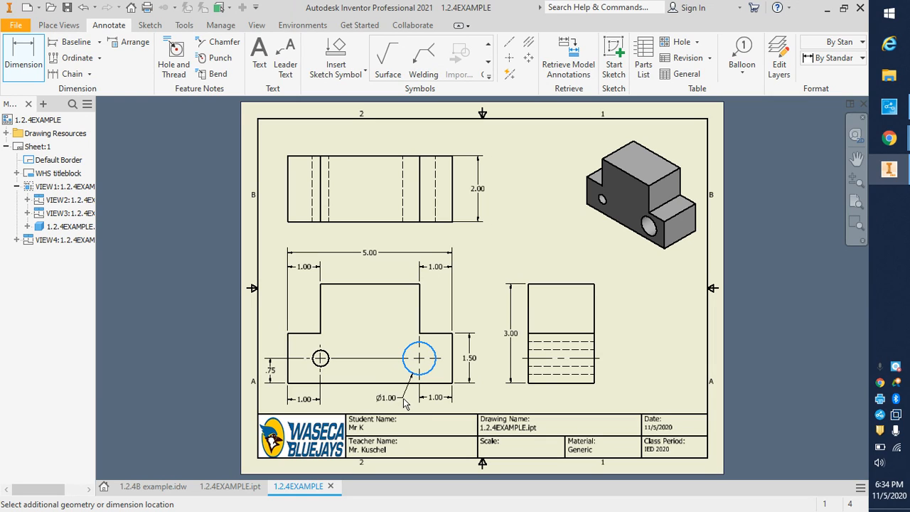
{"action": "left_click", "coordinate": [404, 403]}
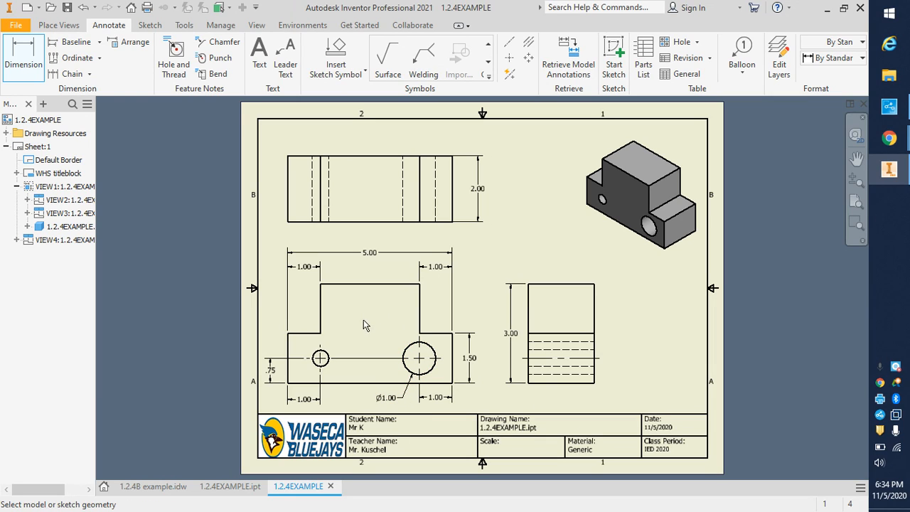
{"action": "left_click", "coordinate": [327, 366]}
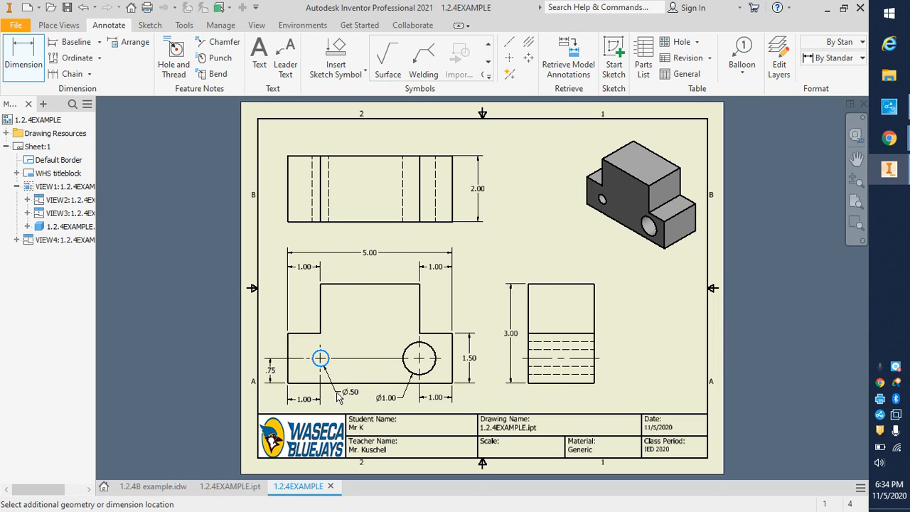
{"action": "left_click", "coordinate": [339, 398]}
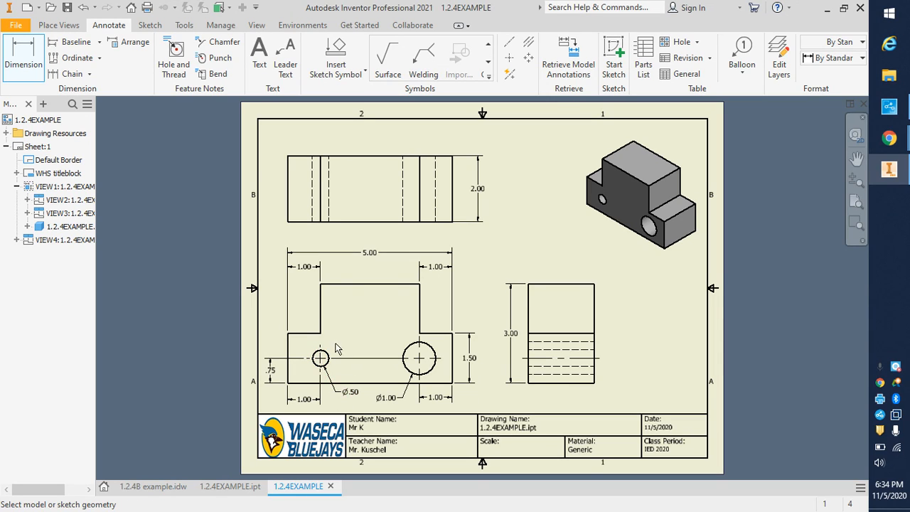
{"action": "right_click", "coordinate": [516, 247]}
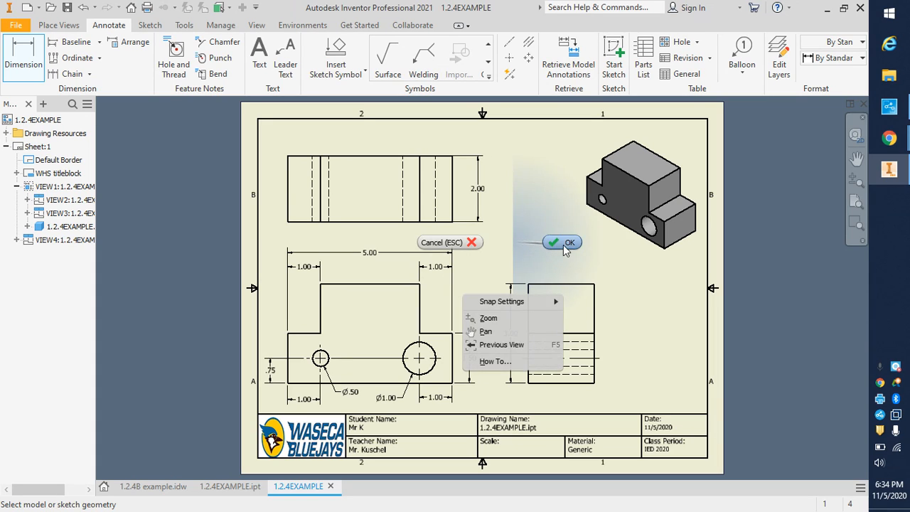
{"action": "left_click", "coordinate": [563, 245]}
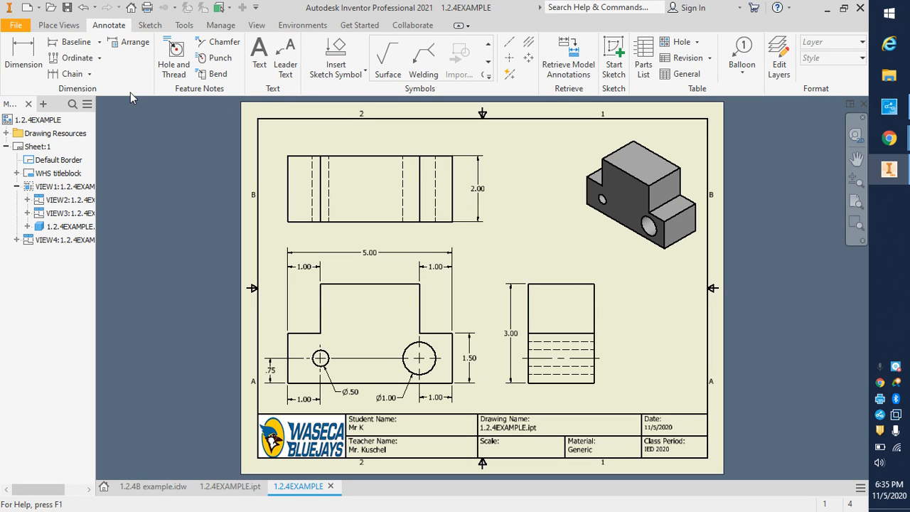
- Save the drawing as 1.2.4EXAMPLE.idw in the Downloads folder
{"action": "left_click", "coordinate": [13, 31]}
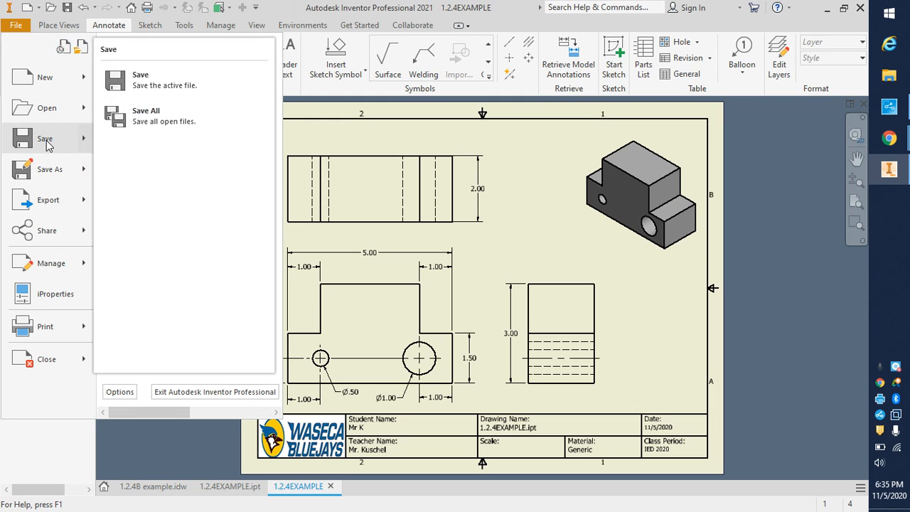
{"action": "left_click", "coordinate": [46, 140]}
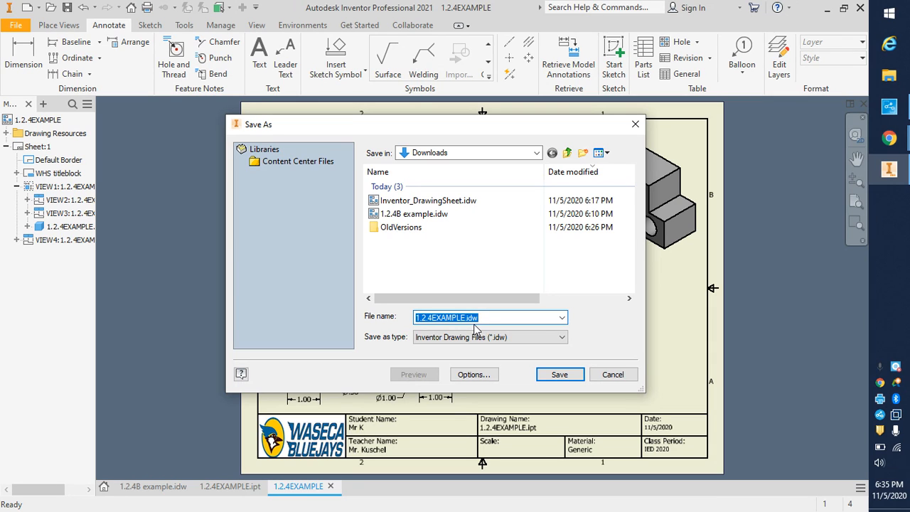
{"action": "left_click", "coordinate": [558, 376]}
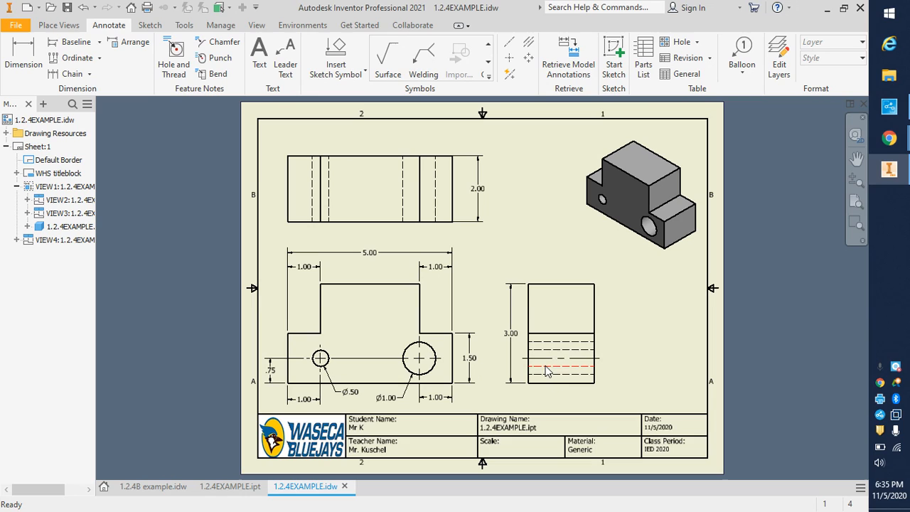